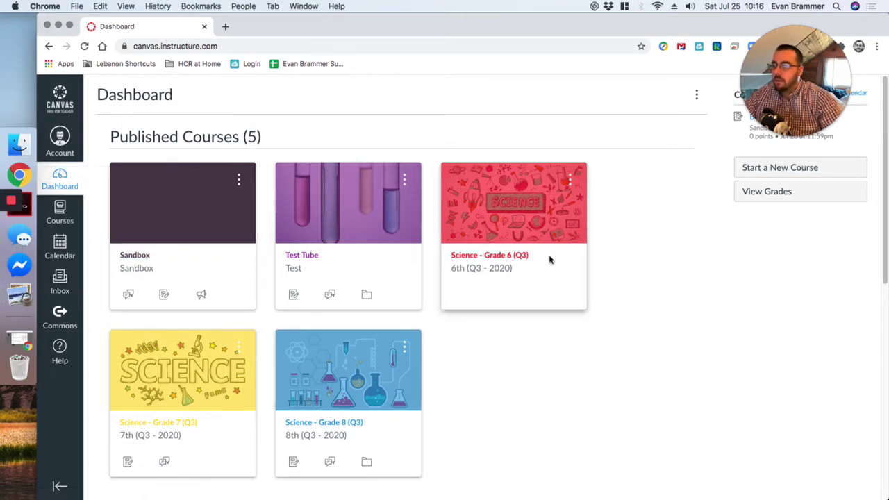
{"action": "mouse_move", "coordinate": [885, 207]}
{"action": "left_mouse_down"}
{"action": "mouse_move", "coordinate": [885, 327]}
{"action": "mouse_move", "coordinate": [880, 202]}
{"action": "left_mouse_up"}
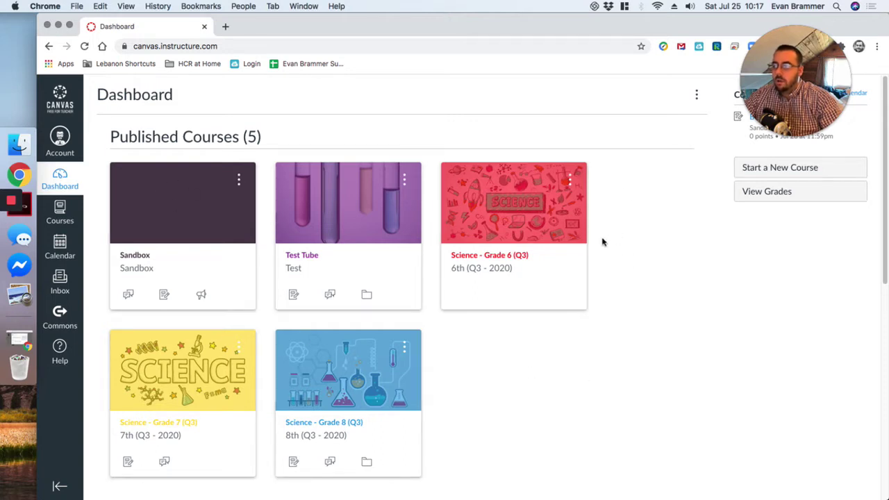
{"action": "left_click_drag", "start_coordinate": [455, 259], "coordinate": [508, 204]}
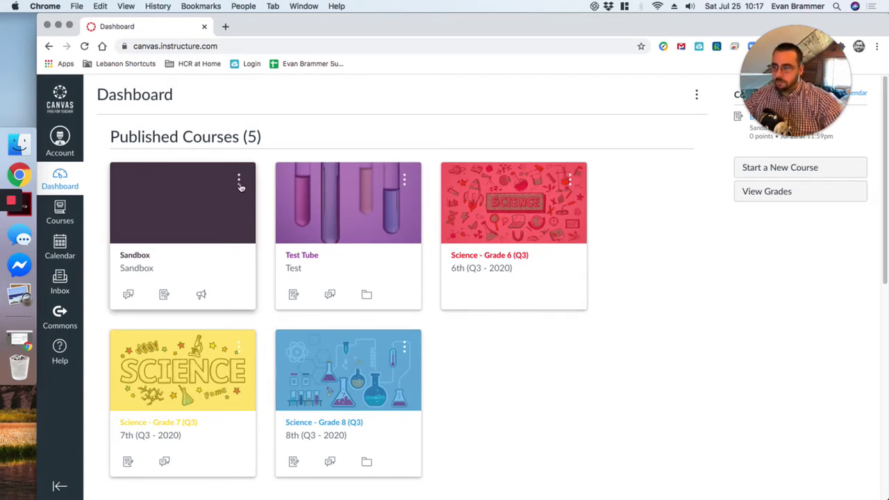
- Change the Sandbox course card's color to red, #FF2717, and apply it
{"action": "left_click", "coordinate": [239, 185]}
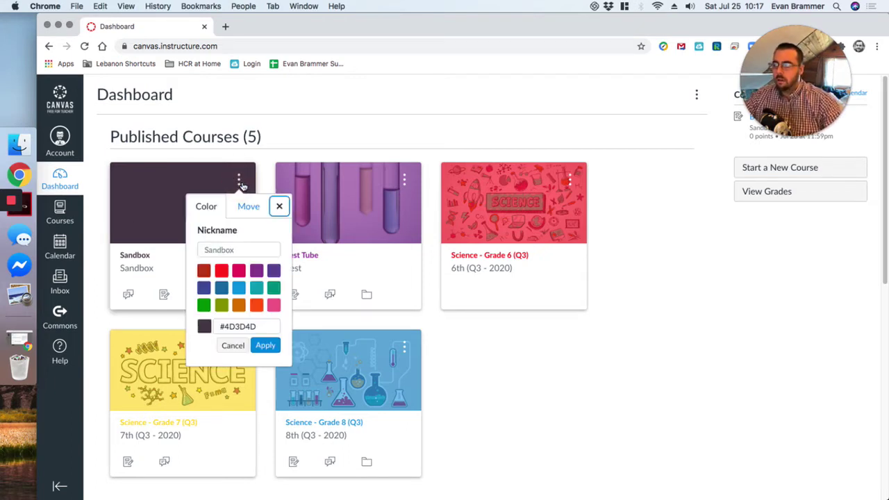
{"action": "left_click", "coordinate": [221, 270]}
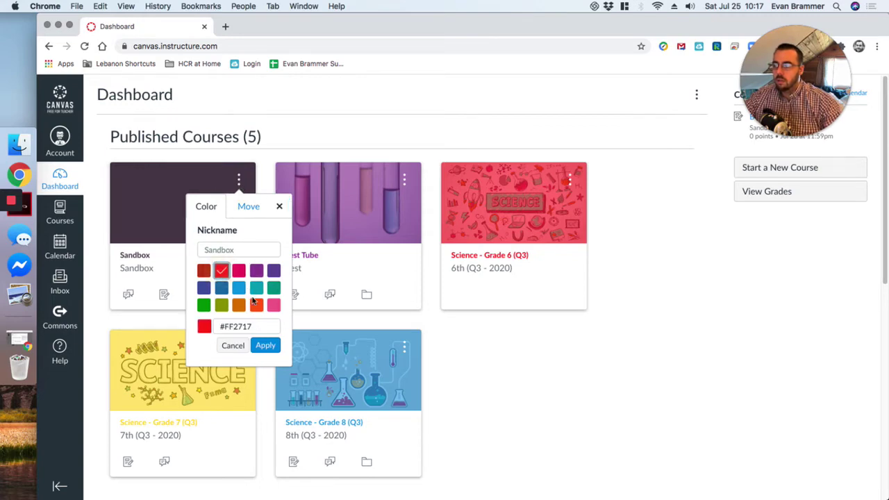
{"action": "left_click", "coordinate": [266, 346]}
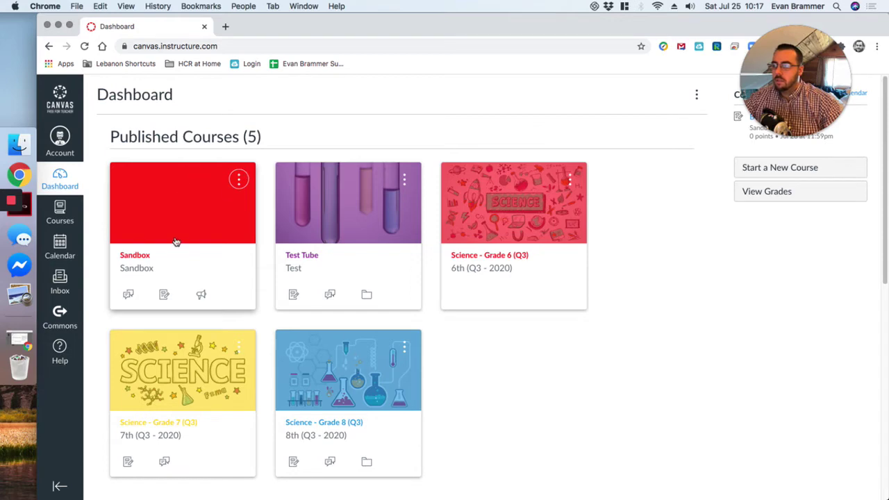
- Open the Sandbox course's details in its settings and start choosing a course image
{"action": "left_click", "coordinate": [131, 263]}
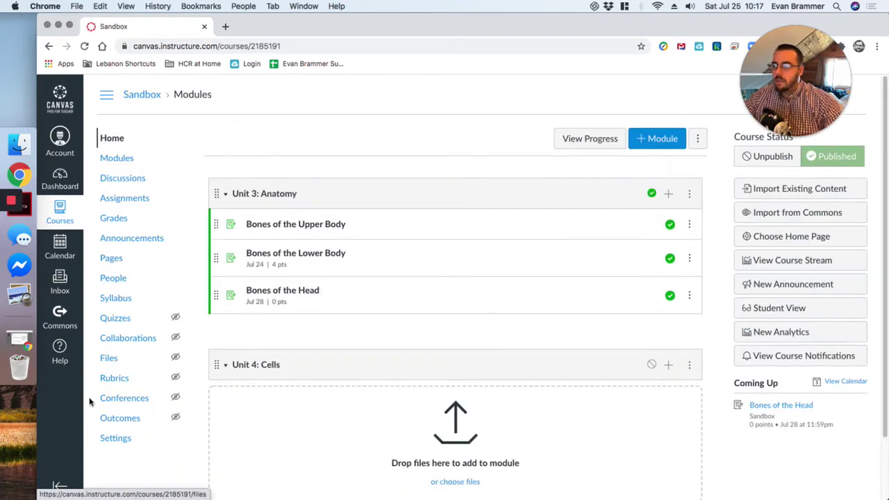
{"action": "left_click", "coordinate": [123, 439]}
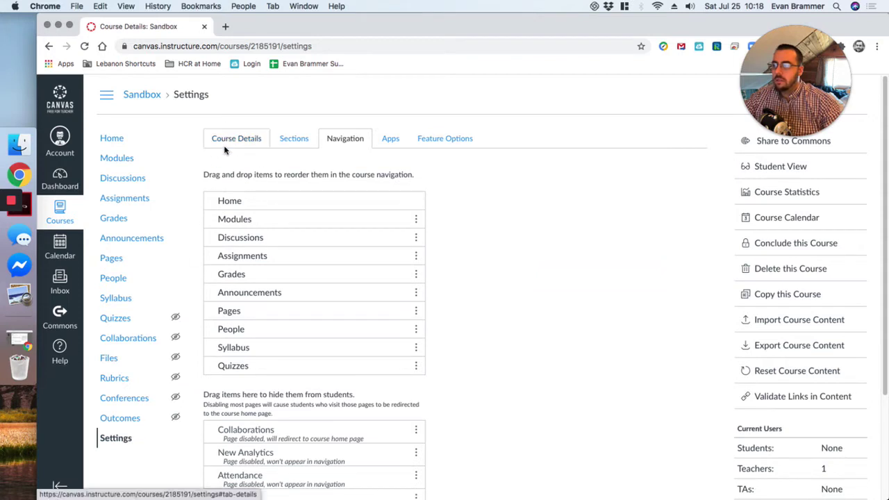
{"action": "left_click", "coordinate": [241, 141]}
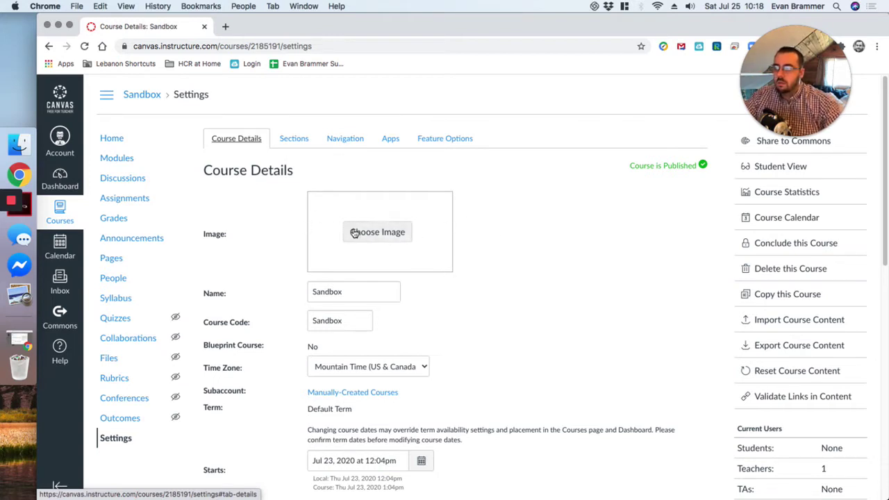
{"action": "left_click", "coordinate": [380, 235]}
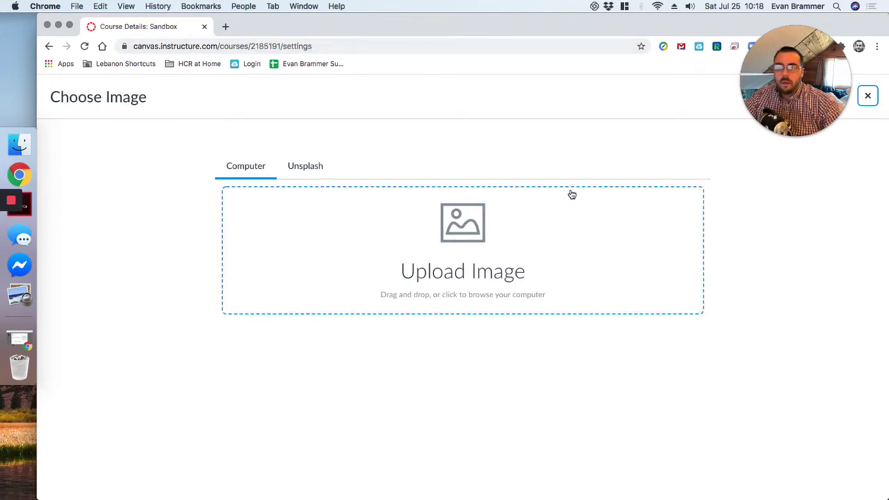
- Search Unsplash for a course image with "Sandbox" and shorten the search term to "Sand"
{"action": "left_click", "coordinate": [312, 169]}
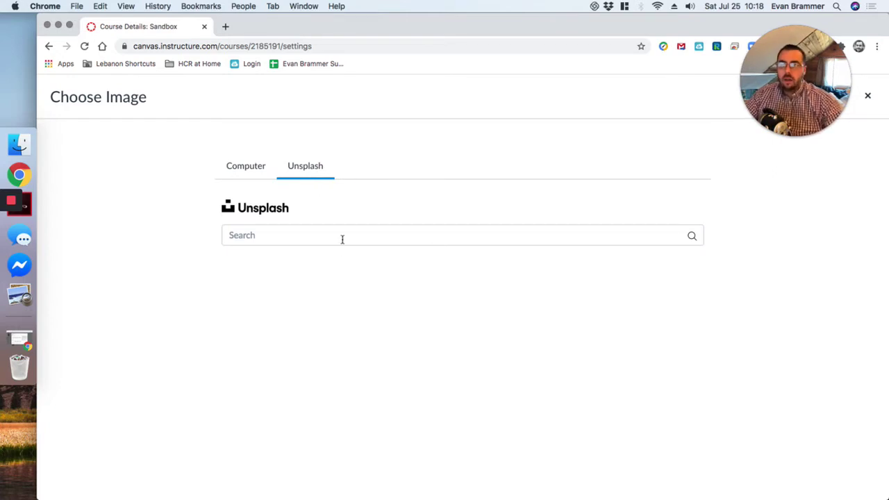
{"action": "left_click", "coordinate": [310, 234]}
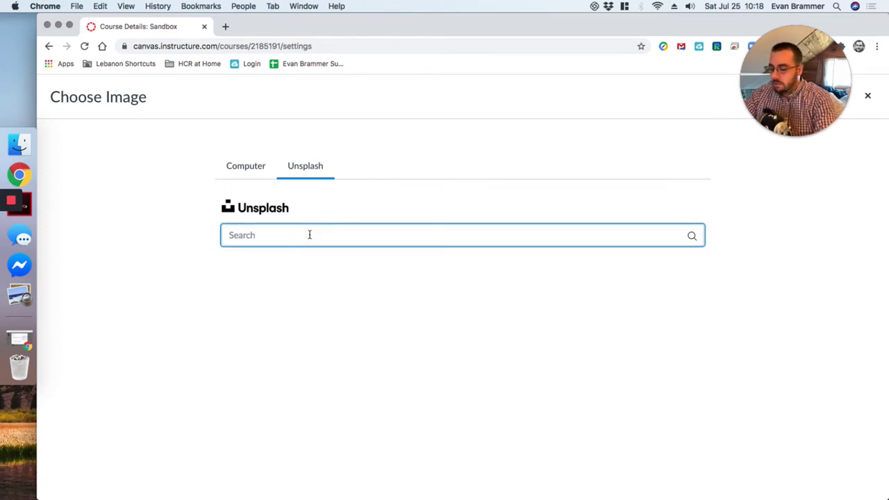
{"action": "type", "text": "Sandbox"}
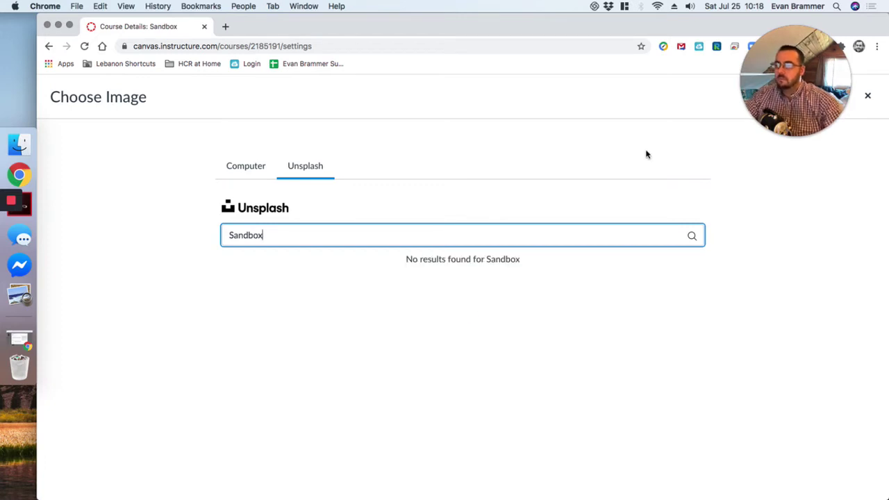
{"action": "left_click_drag", "start_coordinate": [251, 237], "coordinate": [340, 238]}
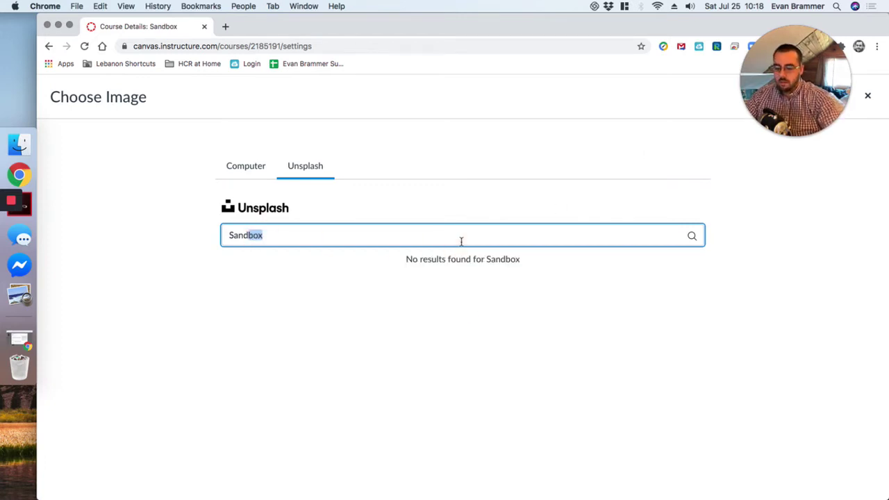
{"action": "key", "text": "BackSpace"}
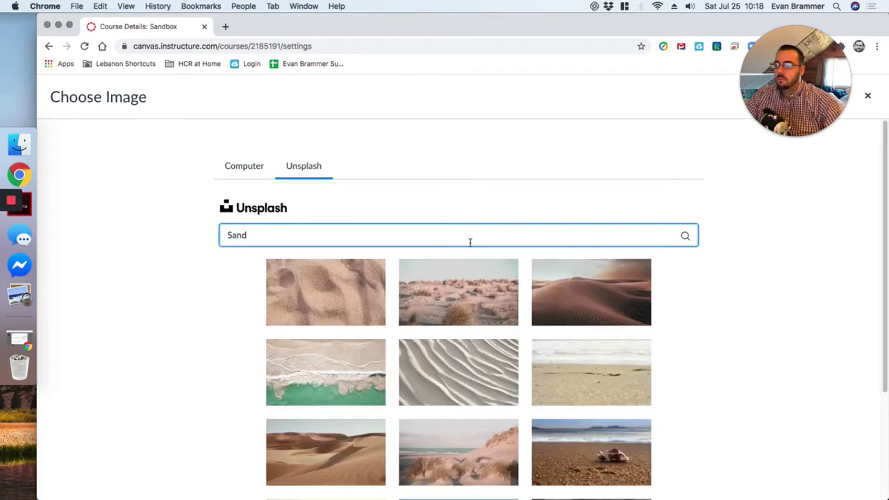
- Choose the reddish-brown desert dunes photo as the Sandbox course image and update the course details
{"action": "scroll", "coordinate": [726, 216], "scroll_direction": "down", "scroll_amount": 5}
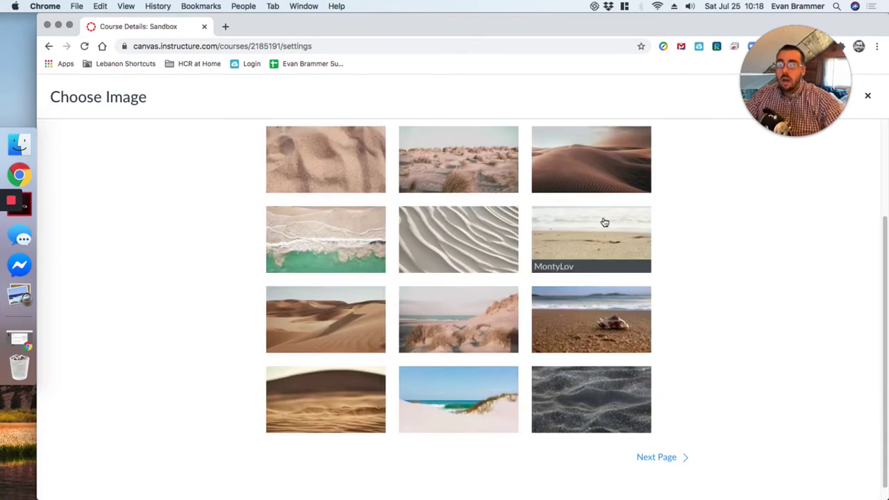
{"action": "scroll", "coordinate": [601, 223], "scroll_direction": "up", "scroll_amount": 2}
{"action": "left_click", "coordinate": [607, 193]}
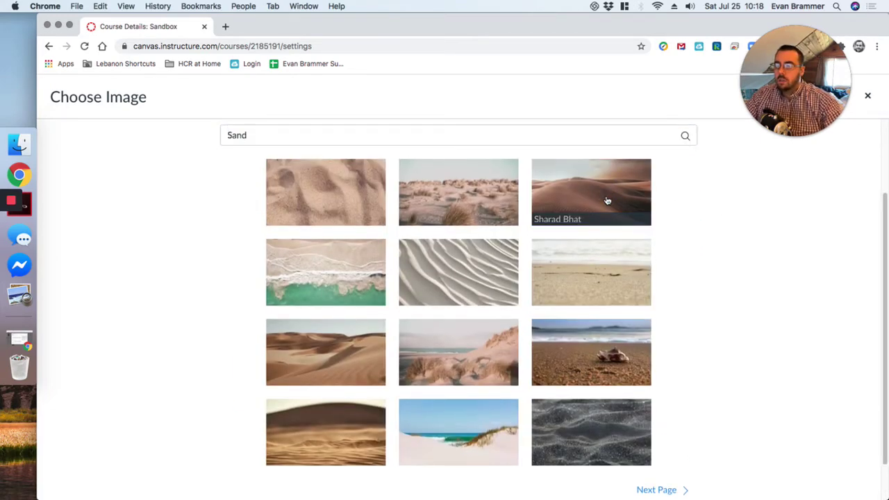
{"action": "scroll", "coordinate": [587, 202], "scroll_direction": "down", "scroll_amount": 10}
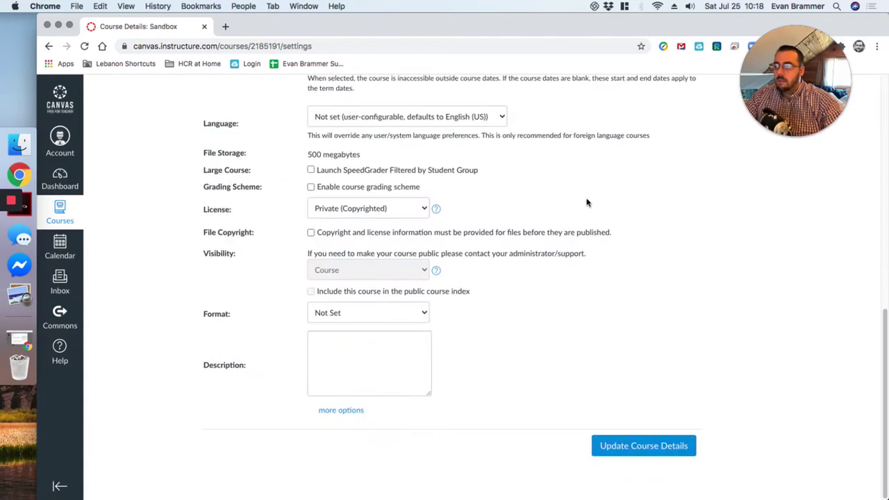
{"action": "scroll", "coordinate": [547, 308], "scroll_direction": "up", "scroll_amount": 10}
{"action": "scroll", "coordinate": [587, 368], "scroll_direction": "down", "scroll_amount": 10}
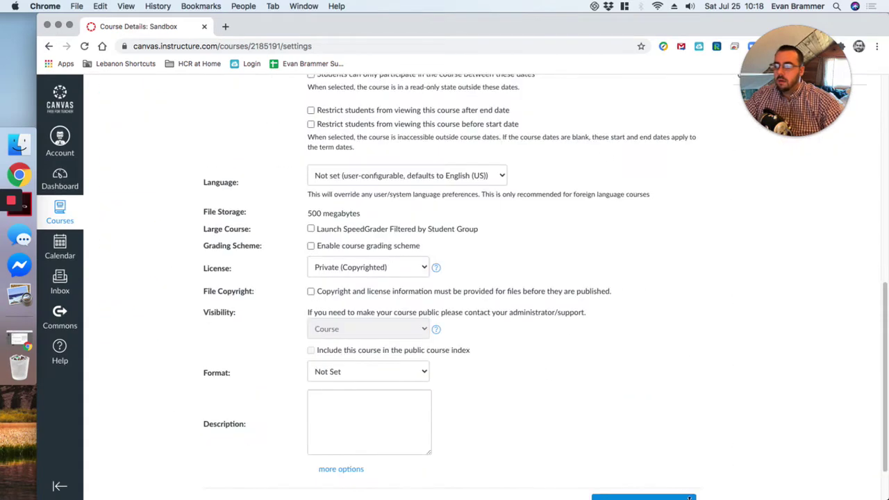
{"action": "left_click", "coordinate": [653, 448]}
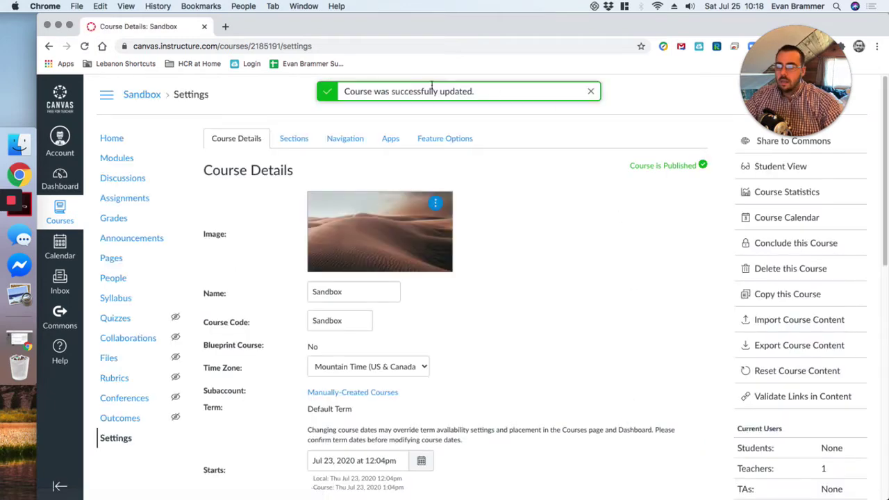
- Return to the dashboard, review the Sandbox card's color options and reapply its current red
{"action": "left_click", "coordinate": [57, 186]}
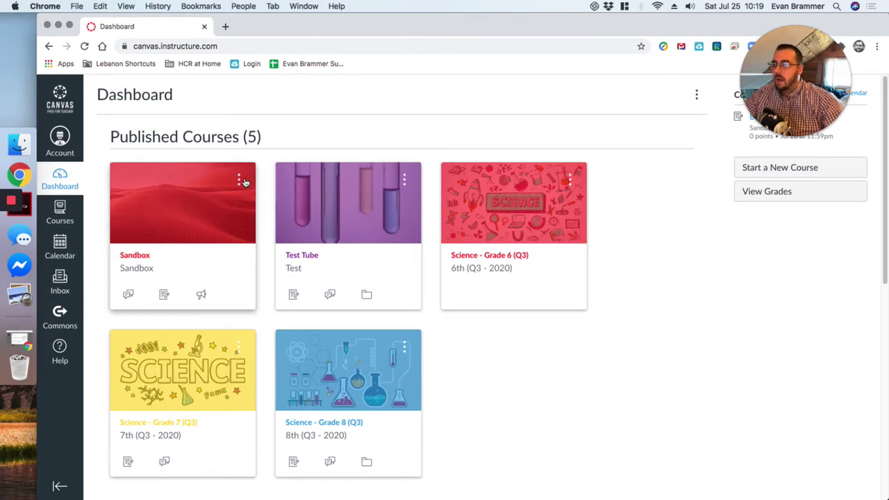
{"action": "left_click", "coordinate": [238, 181]}
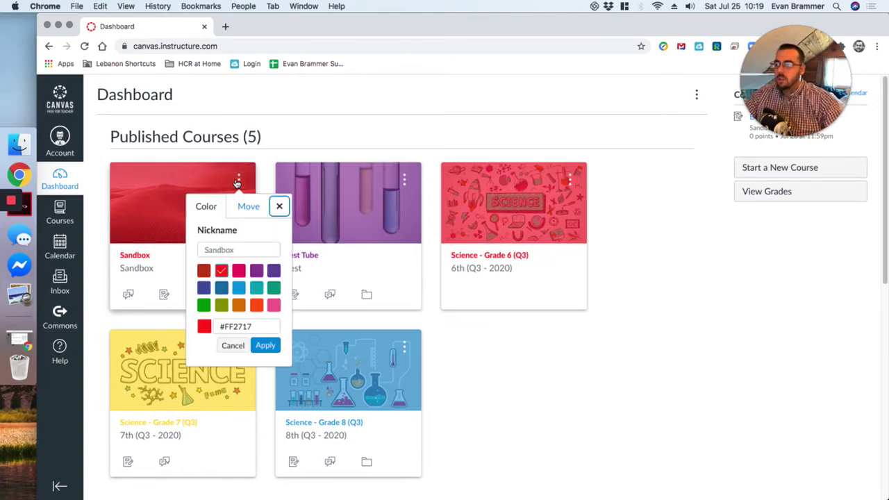
{"action": "left_click", "coordinate": [202, 325]}
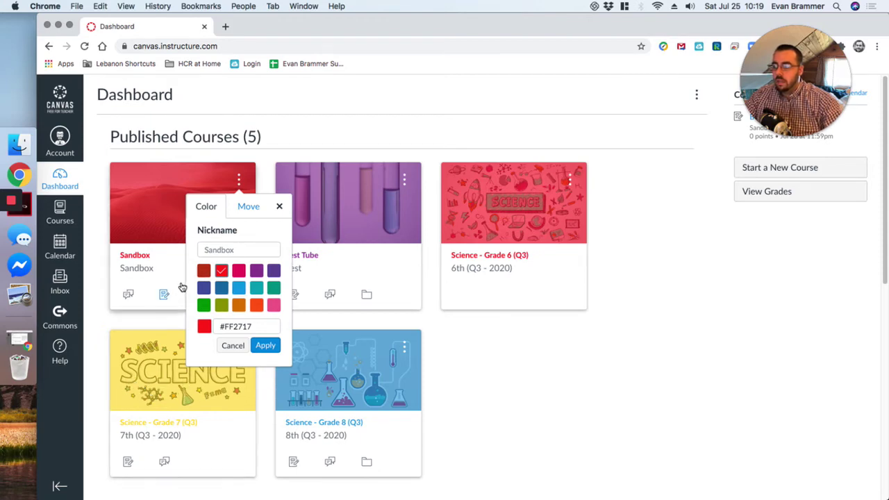
{"action": "left_click", "coordinate": [262, 345]}
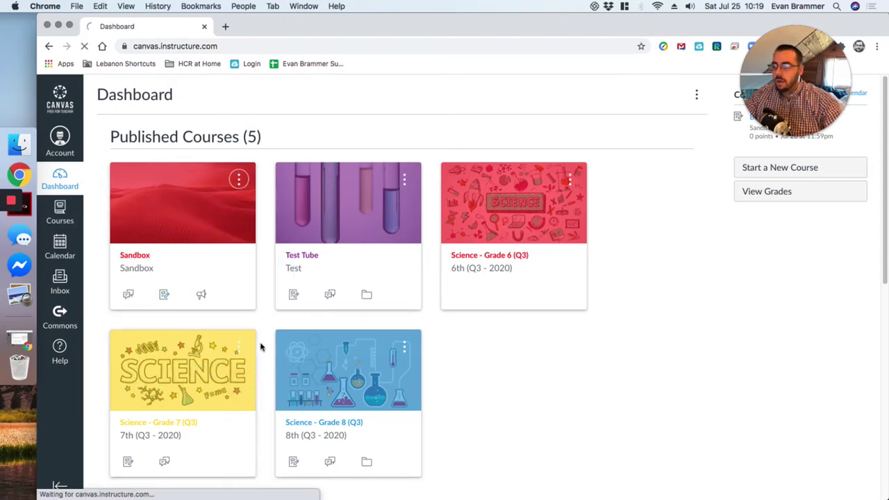
{"action": "left_click", "coordinate": [48, 46]}
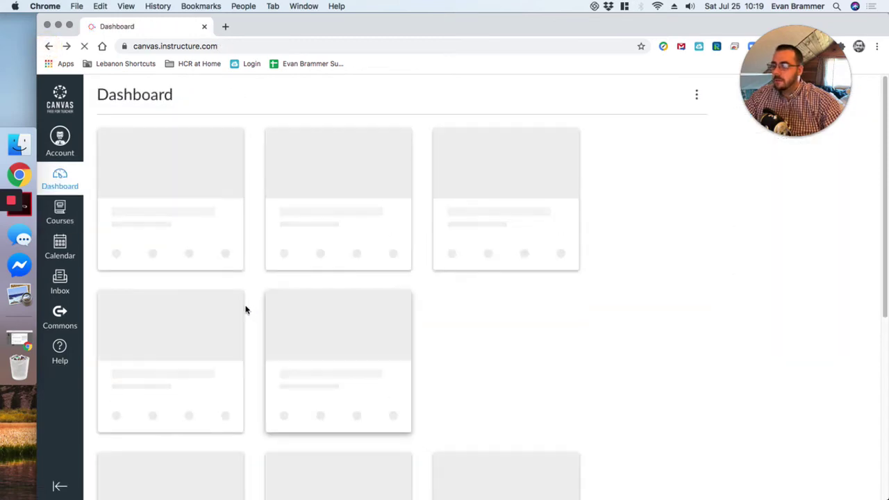
- Open the Science - Grade 7 card's color options and select its hex color code
{"action": "left_click", "coordinate": [238, 345]}
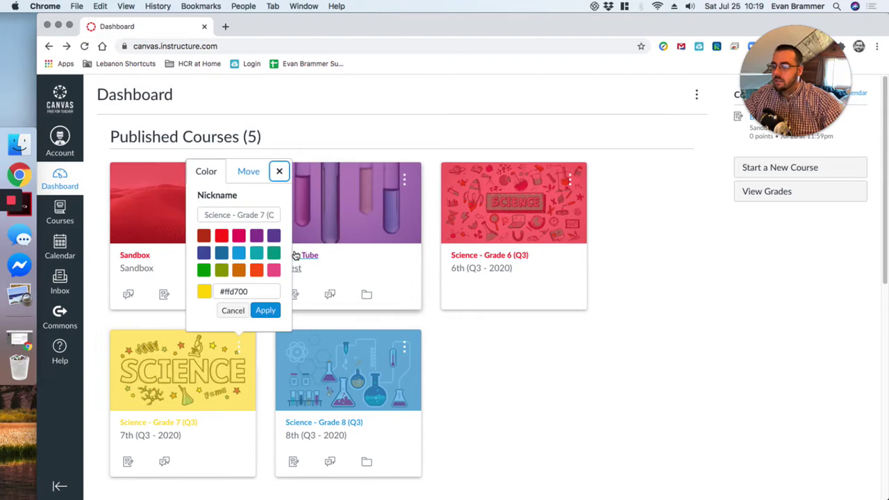
{"action": "left_click", "coordinate": [216, 289]}
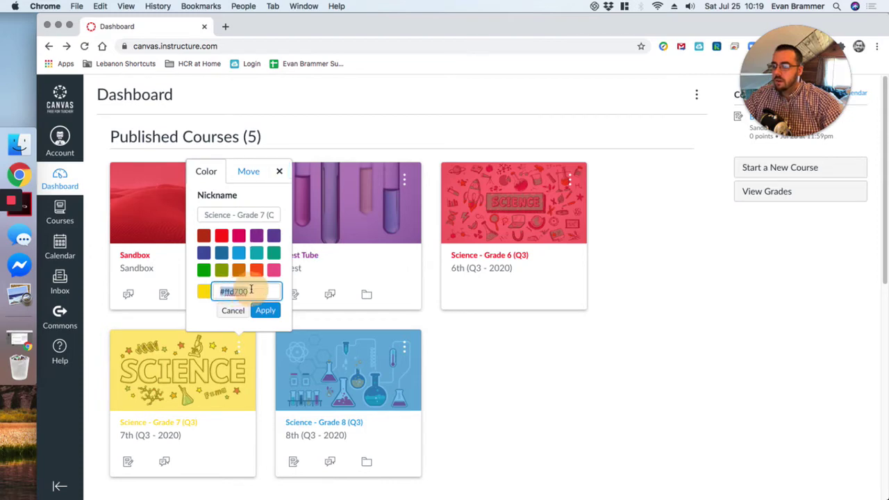
{"action": "left_click_drag", "start_coordinate": [252, 291], "coordinate": [222, 290]}
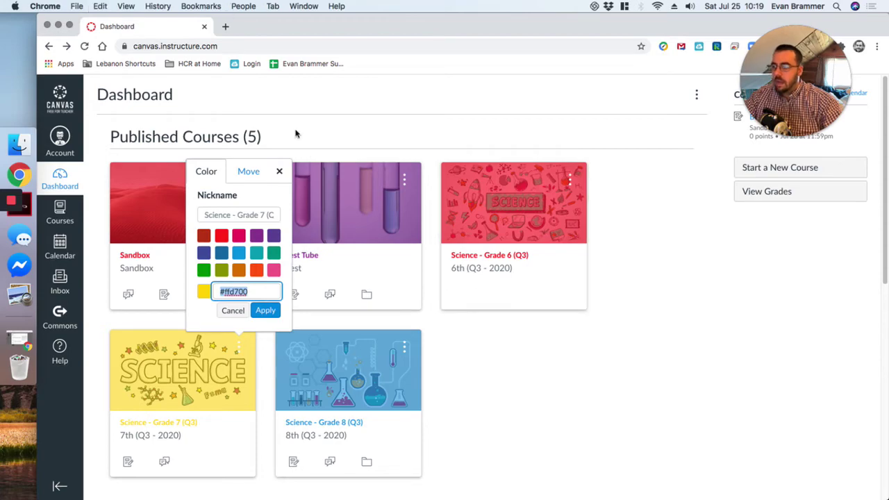
- Search Google in a new browser tab for "orange hex color"
{"action": "left_click", "coordinate": [225, 27]}
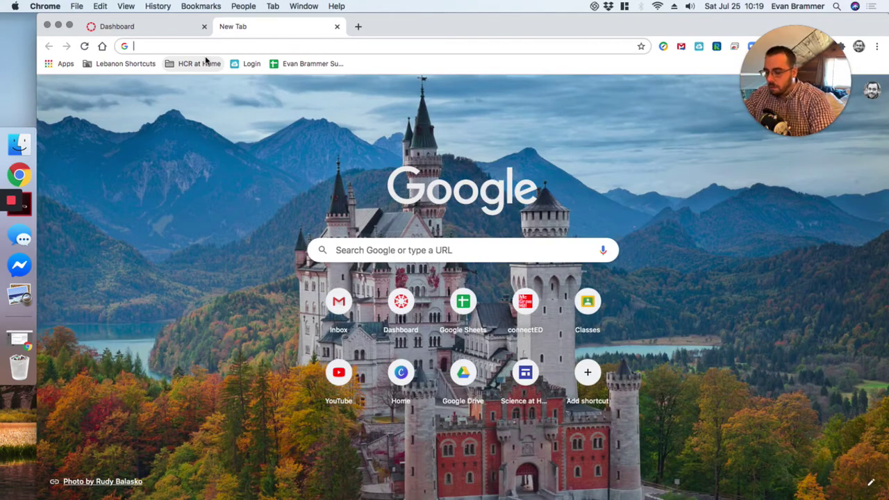
{"action": "type", "text": "orange he"}
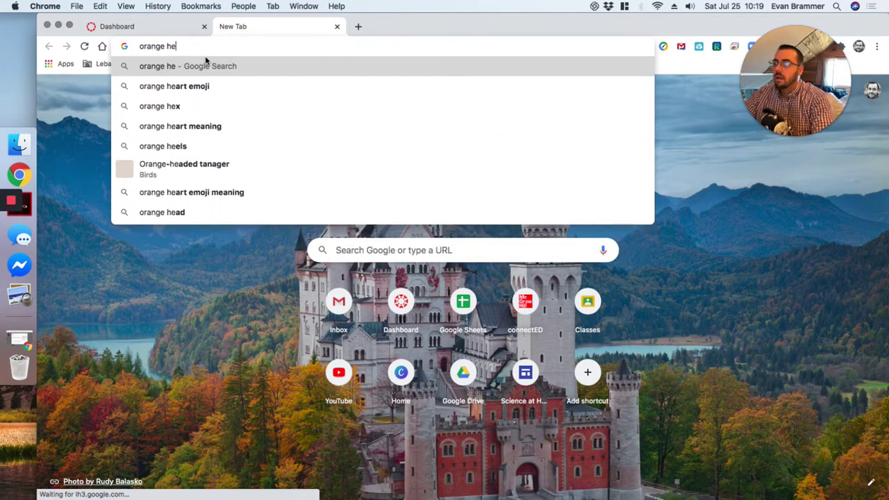
{"action": "type", "text": "x color"}
{"action": "key", "text": "Return"}
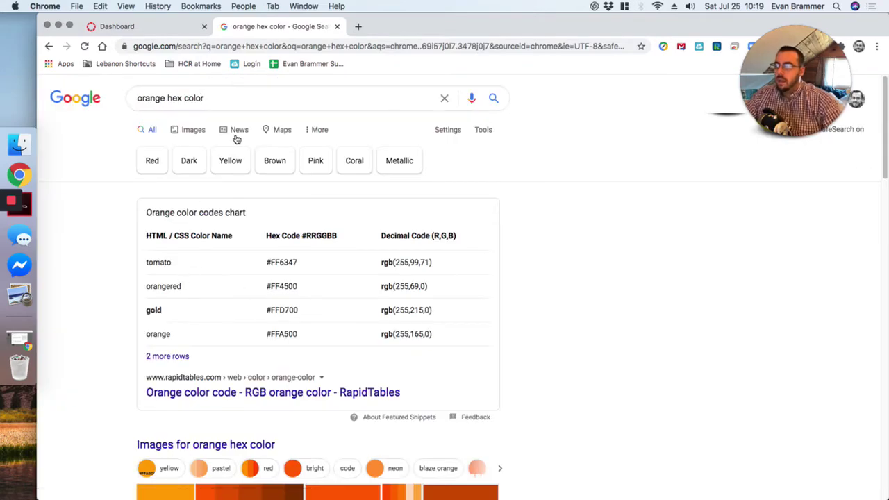
- Open the ColorHexa result for Orange / #ffa500 and examine its color swatch and color information
{"action": "scroll", "coordinate": [149, 293], "scroll_direction": "down", "scroll_amount": 5}
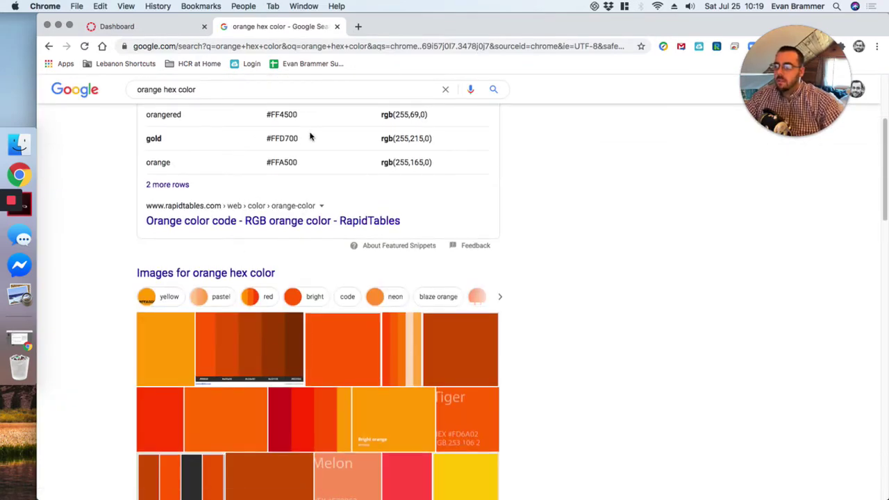
{"action": "scroll", "coordinate": [544, 304], "scroll_direction": "down", "scroll_amount": 7}
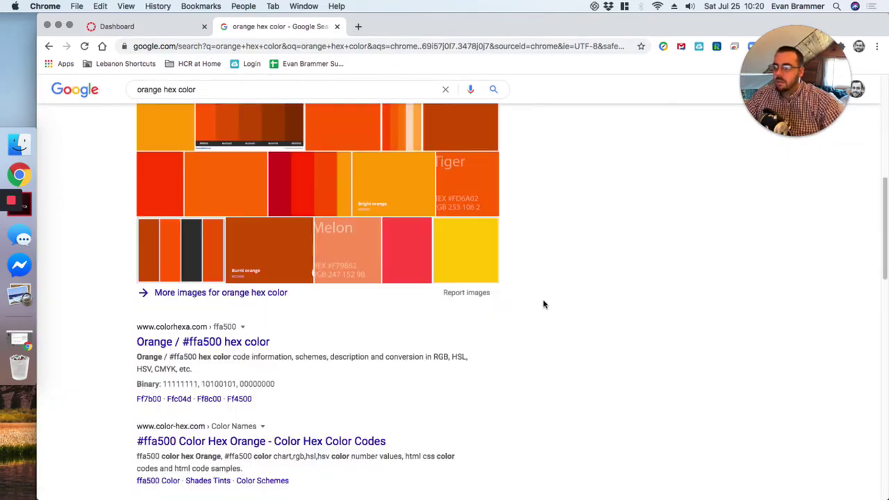
{"action": "left_click", "coordinate": [186, 342]}
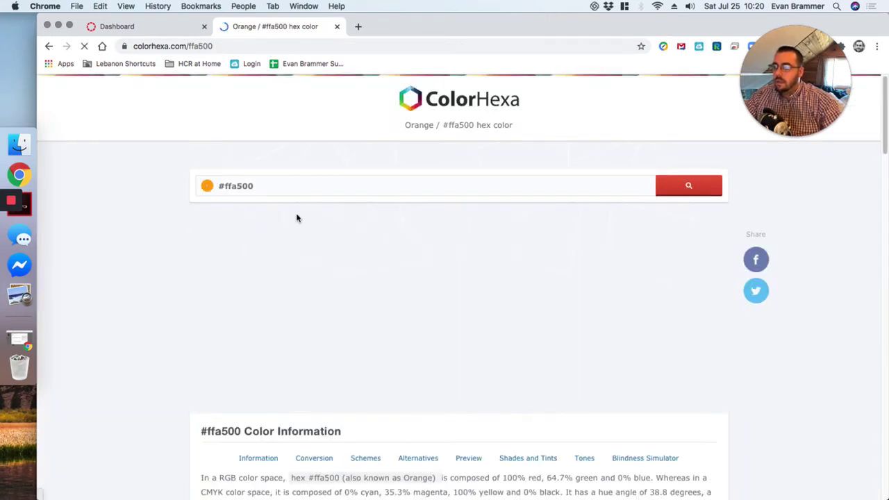
{"action": "scroll", "coordinate": [293, 271], "scroll_direction": "down", "scroll_amount": 3}
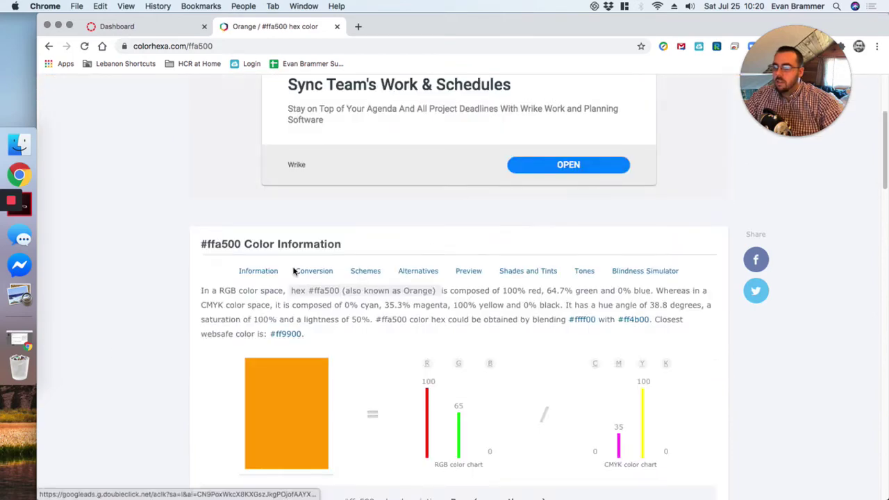
{"action": "scroll", "coordinate": [312, 373], "scroll_direction": "down", "scroll_amount": 3}
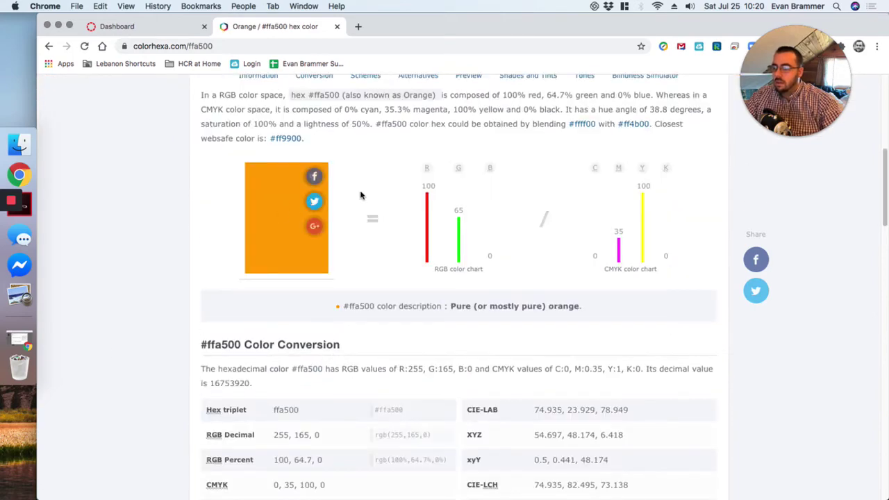
- Copy the hex code ffa500 from the ColorHexa page and dismiss the Science - Grade 7 card's color options on the dashboard
{"action": "scroll", "coordinate": [262, 233], "scroll_direction": "up", "scroll_amount": 5}
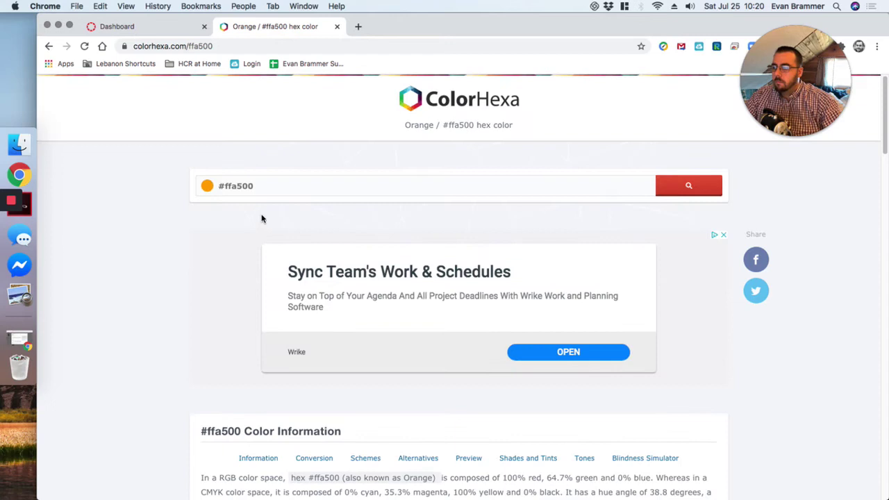
{"action": "left_click", "coordinate": [237, 185]}
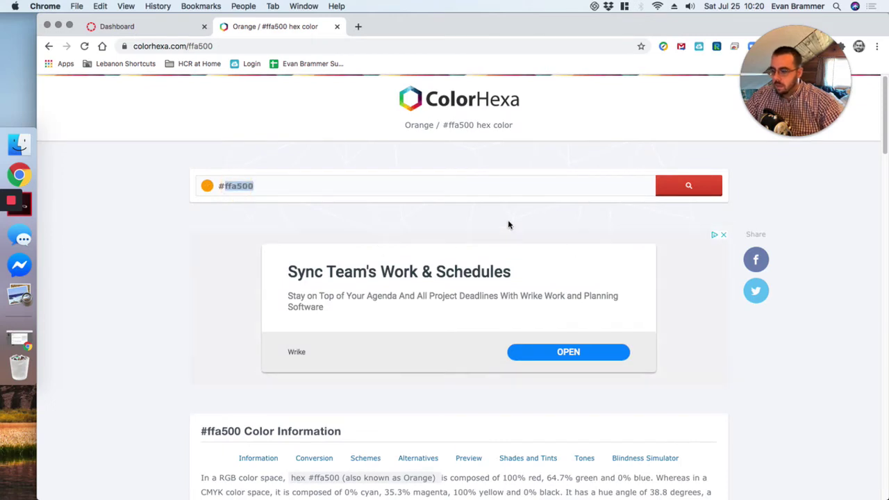
{"action": "left_click", "coordinate": [115, 26]}
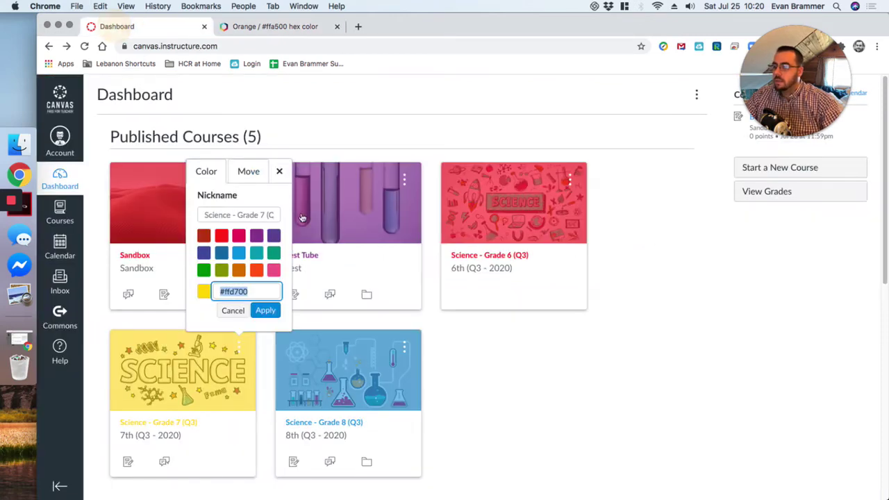
{"action": "left_click", "coordinate": [234, 25]}
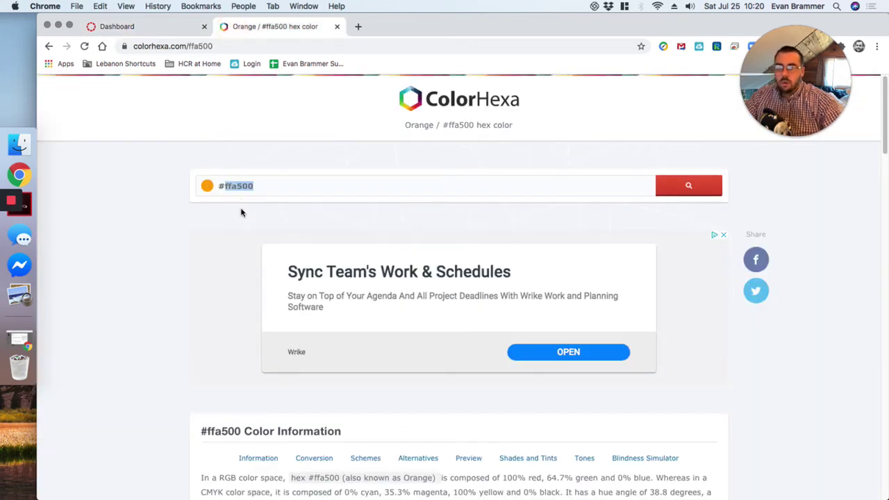
{"action": "left_click", "coordinate": [154, 27]}
{"action": "left_click", "coordinate": [598, 381]}
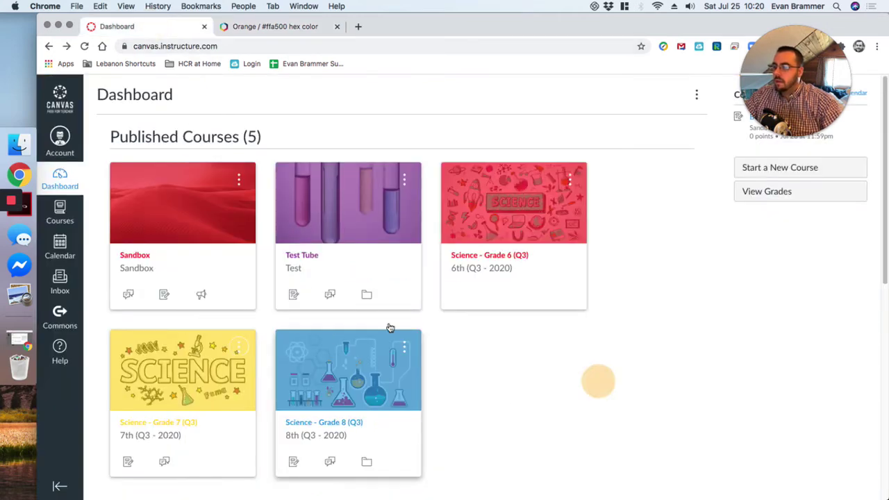
- Apply the custom hex color ffa500 to the Sandbox card and close the ColorHexa browser tab
{"action": "left_click", "coordinate": [238, 180]}
{"action": "left_click", "coordinate": [247, 327]}
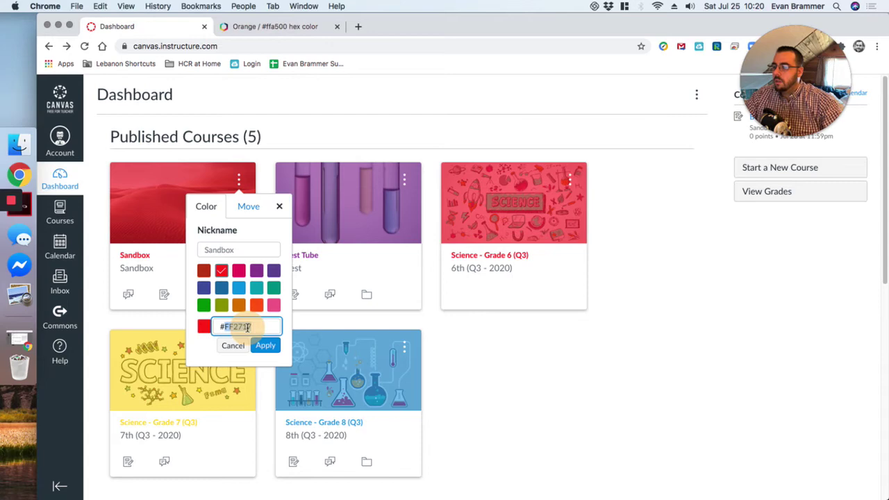
{"action": "type", "text": "ffa500"}
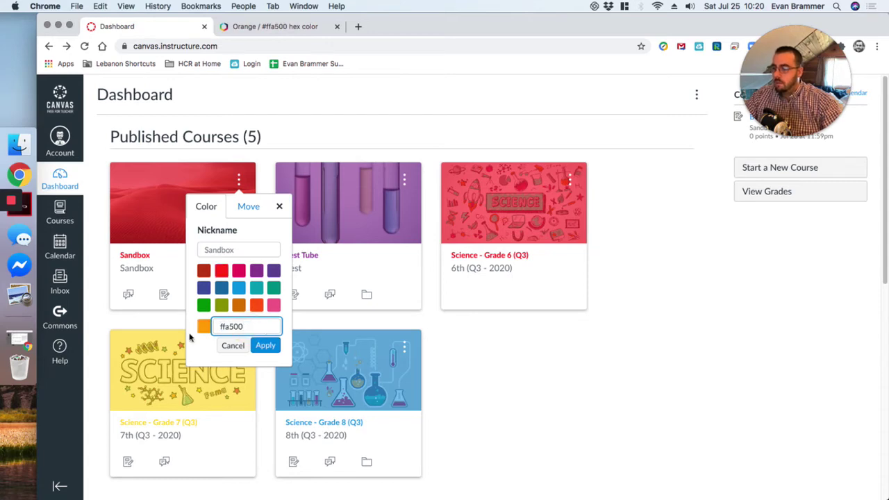
{"action": "left_click", "coordinate": [264, 345]}
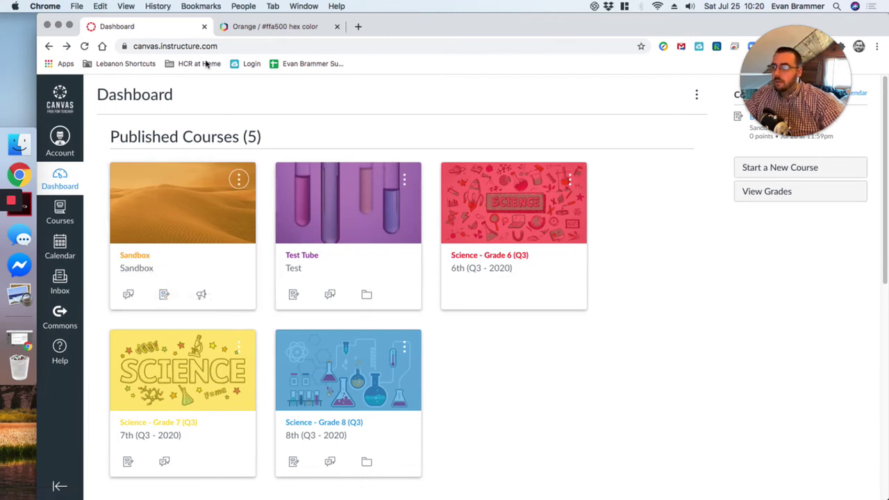
{"action": "left_click", "coordinate": [337, 27]}
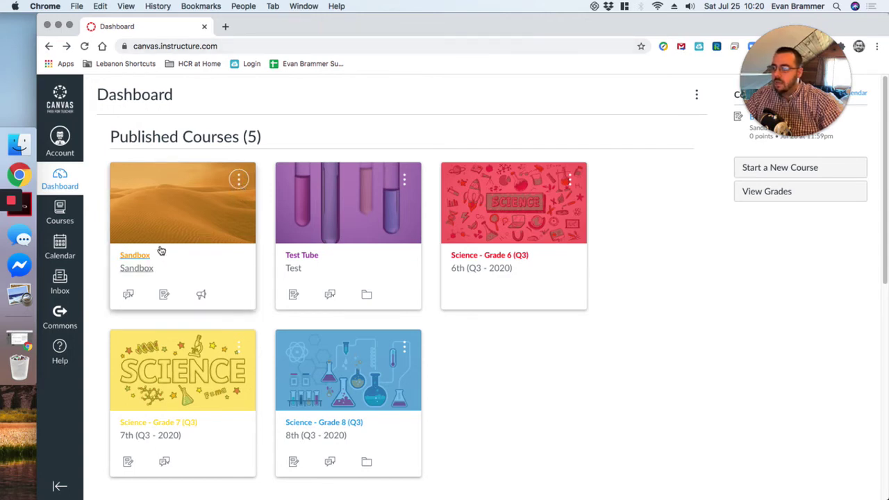
- Open the Sandbox course's settings and start choosing a new course image
{"action": "left_click", "coordinate": [141, 262]}
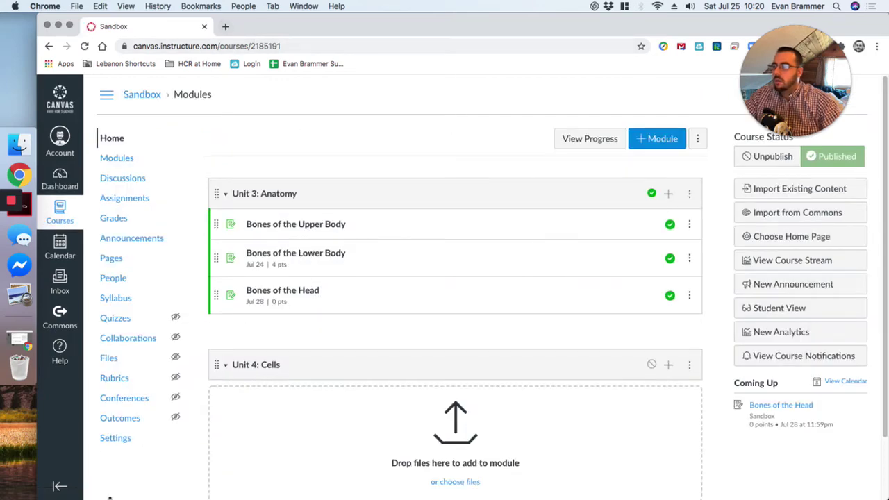
{"action": "left_click", "coordinate": [116, 438]}
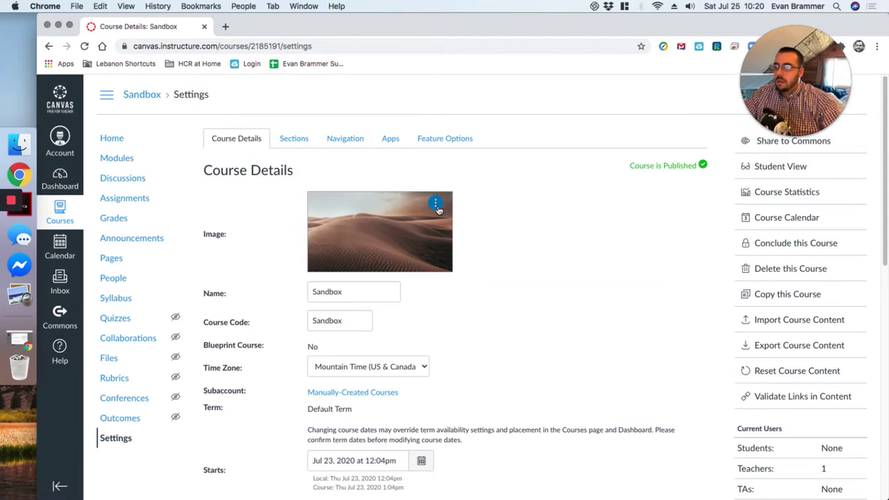
{"action": "left_click", "coordinate": [436, 204]}
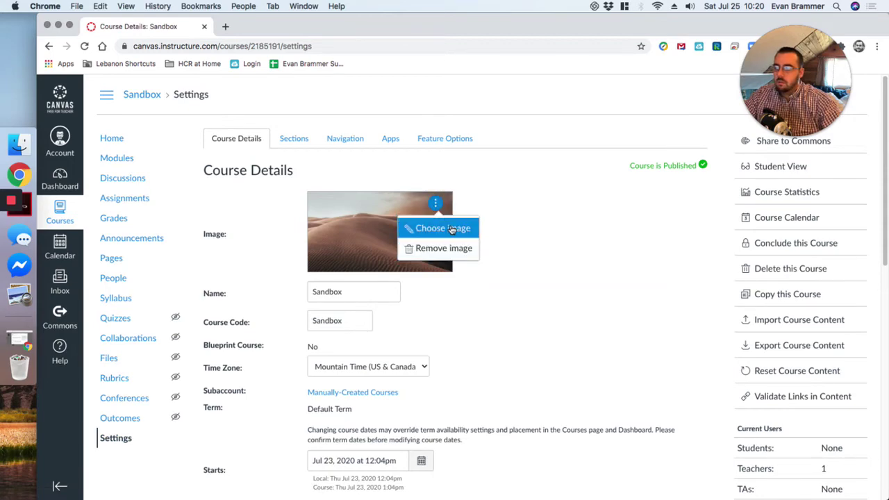
{"action": "left_click", "coordinate": [450, 228]}
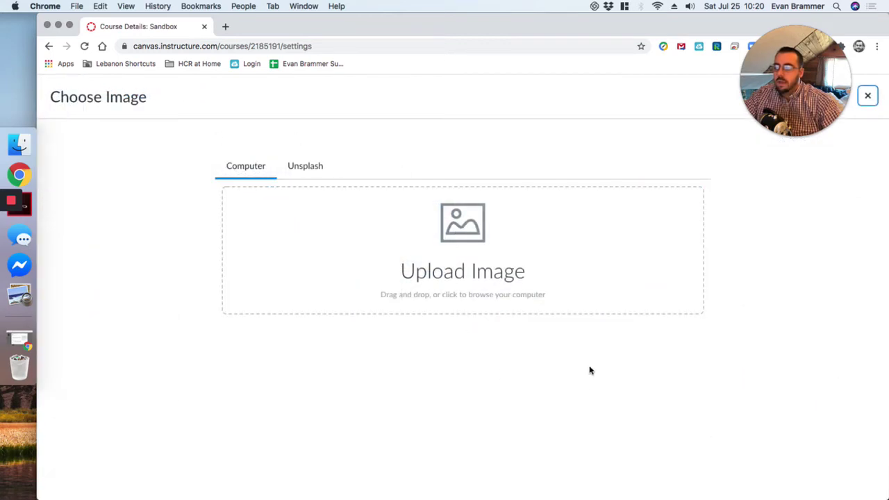
- Open Google Images in a new browser tab and search for "sandbox"
{"action": "left_click", "coordinate": [226, 27]}
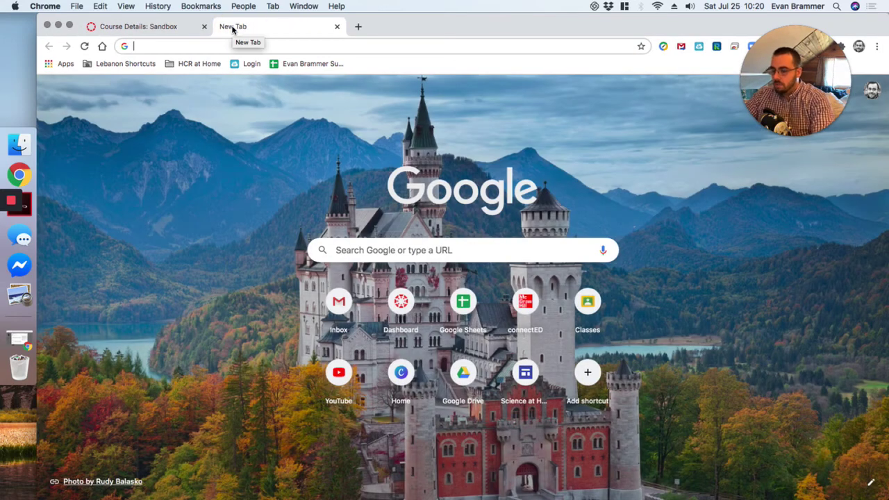
{"action": "type", "text": "images"}
{"action": "key", "text": "Return"}
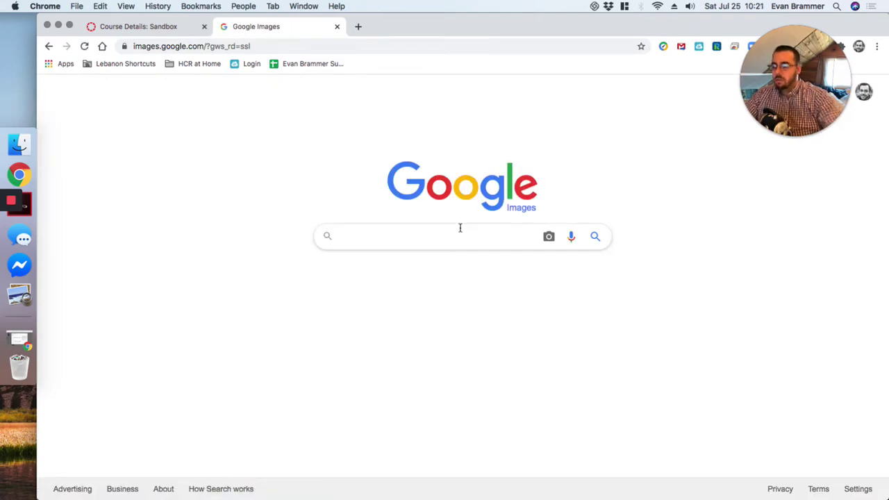
{"action": "type", "text": "sandbox"}
{"action": "key", "text": "Return"}
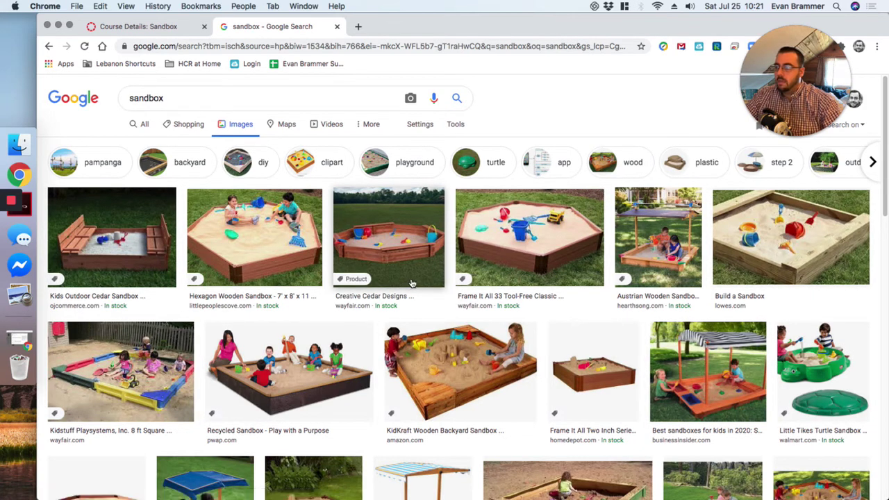
{"action": "left_click", "coordinate": [418, 131]}
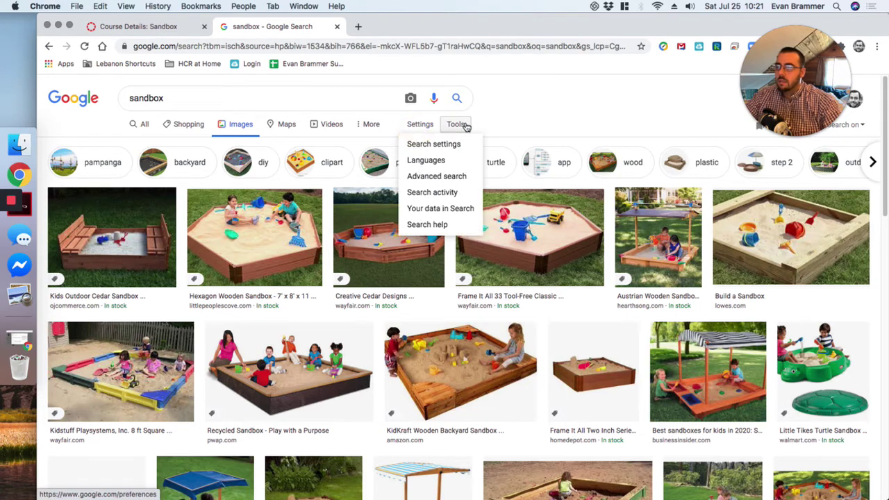
{"action": "left_click", "coordinate": [448, 143]}
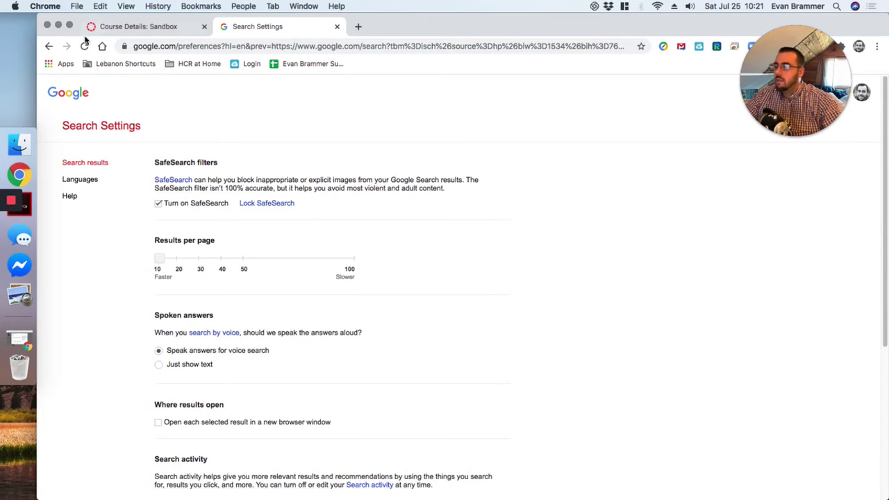
{"action": "left_click", "coordinate": [48, 47]}
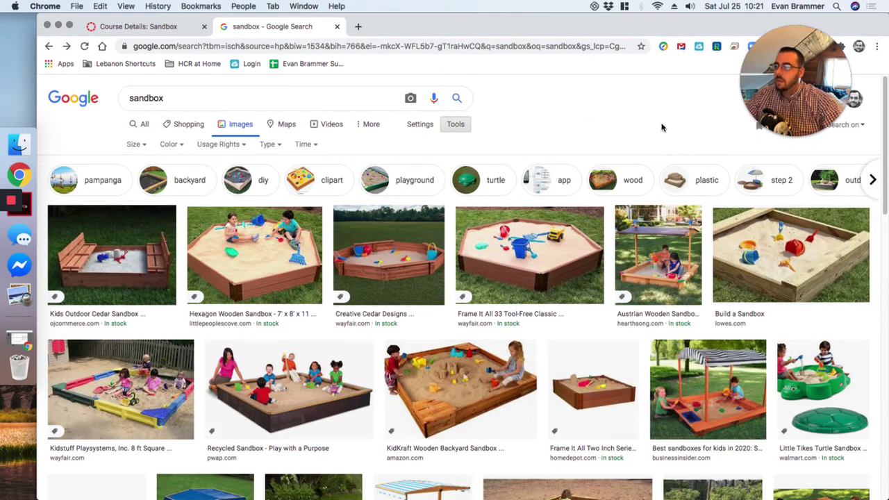
- Filter the images by usage rights to Labeled for noncommercial reuse and preview the Wikimedia Commons photo "Sandbox with toys on Röe gård 2"
{"action": "left_click", "coordinate": [235, 145]}
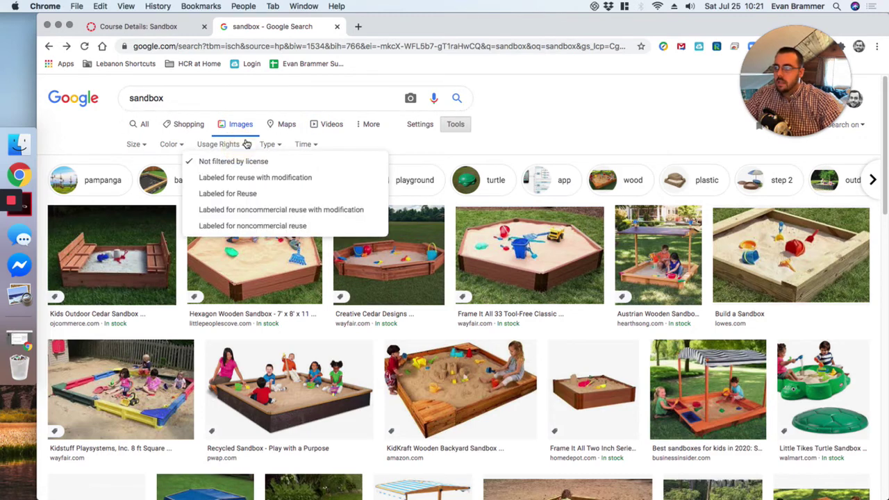
{"action": "left_click", "coordinate": [278, 230]}
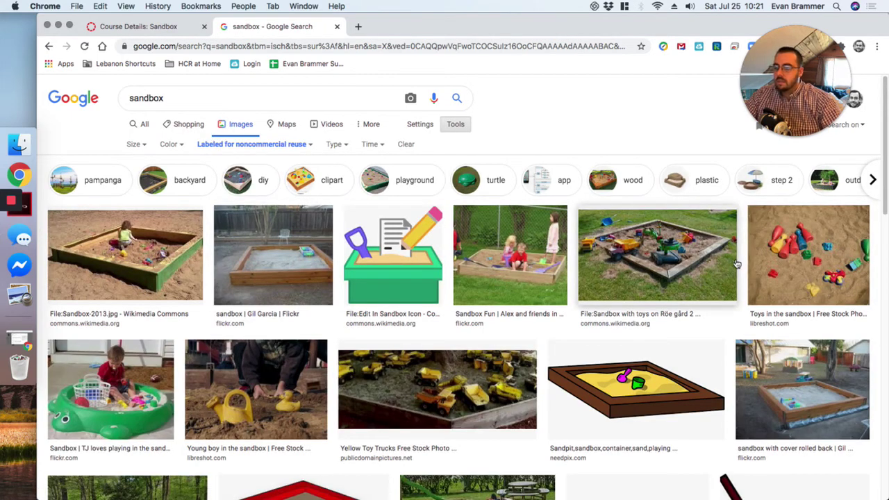
{"action": "scroll", "coordinate": [738, 264], "scroll_direction": "down", "scroll_amount": 8}
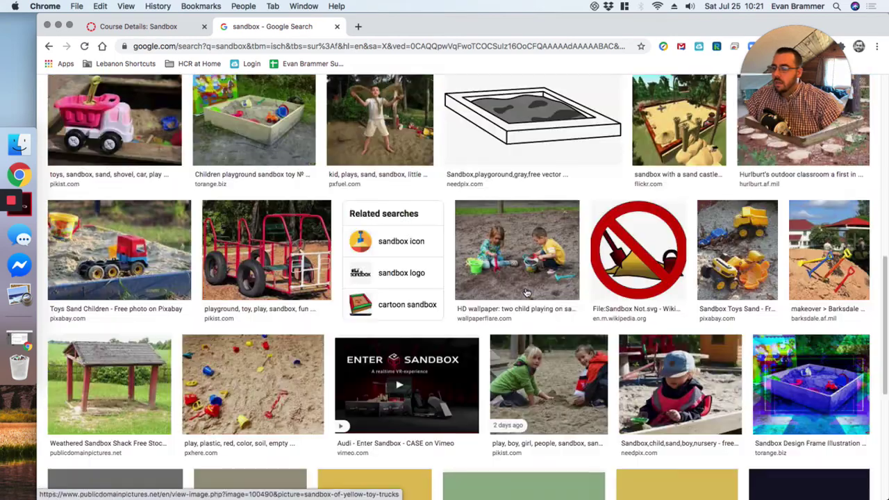
{"action": "scroll", "coordinate": [526, 293], "scroll_direction": "up", "scroll_amount": 10}
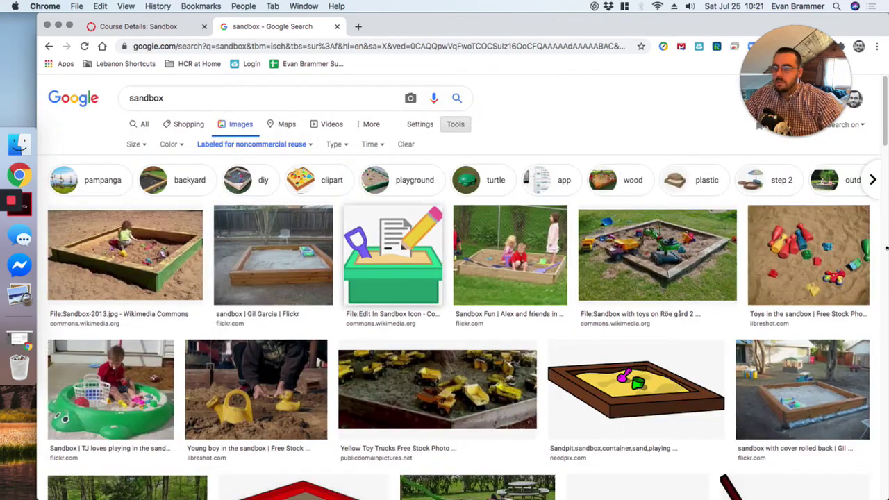
{"action": "left_click", "coordinate": [646, 260]}
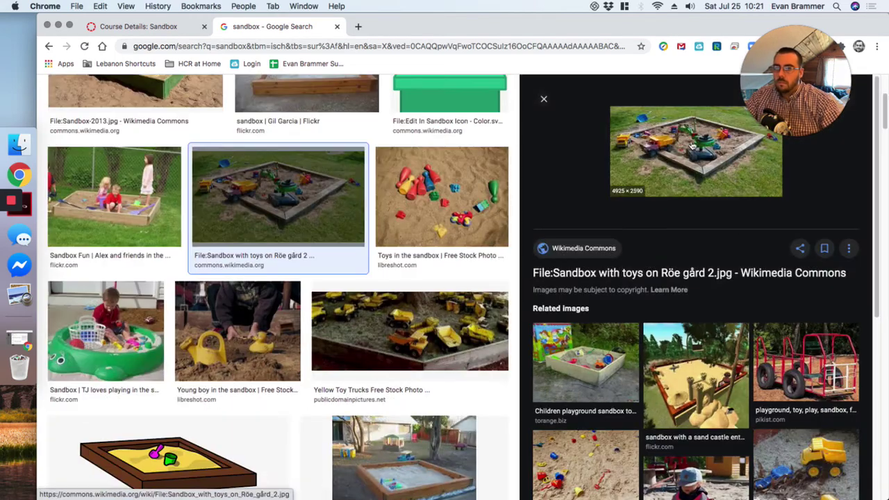
- Try to bring the previewed sandbox photo straight from the search results into the upload area of the Canvas Choose Image page
{"action": "right_click", "coordinate": [670, 141]}
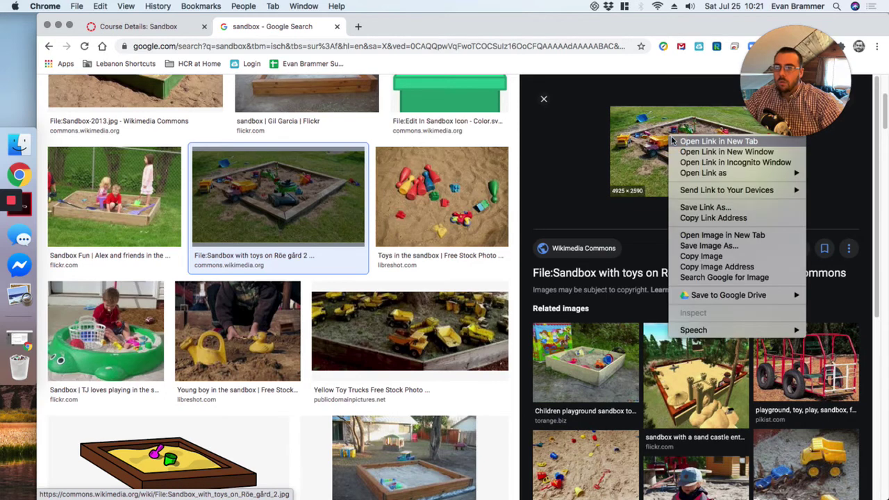
{"action": "left_click", "coordinate": [728, 258]}
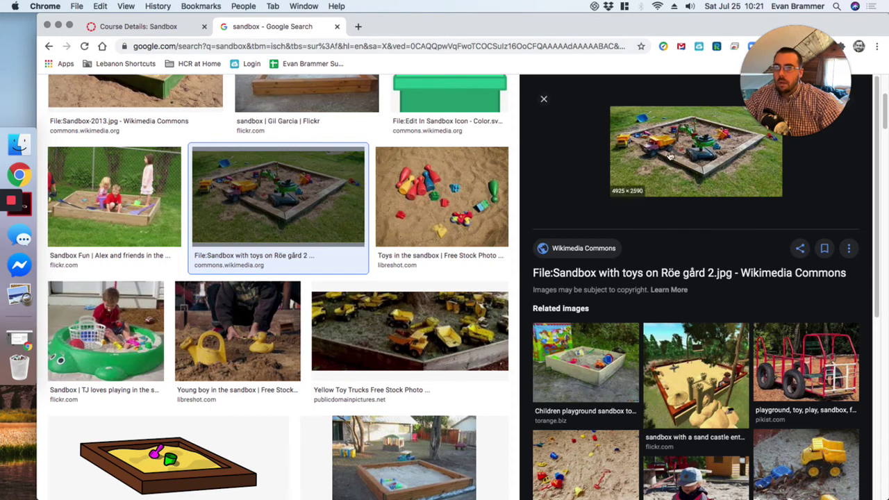
{"action": "left_click_drag", "start_coordinate": [713, 169], "coordinate": [602, 250]}
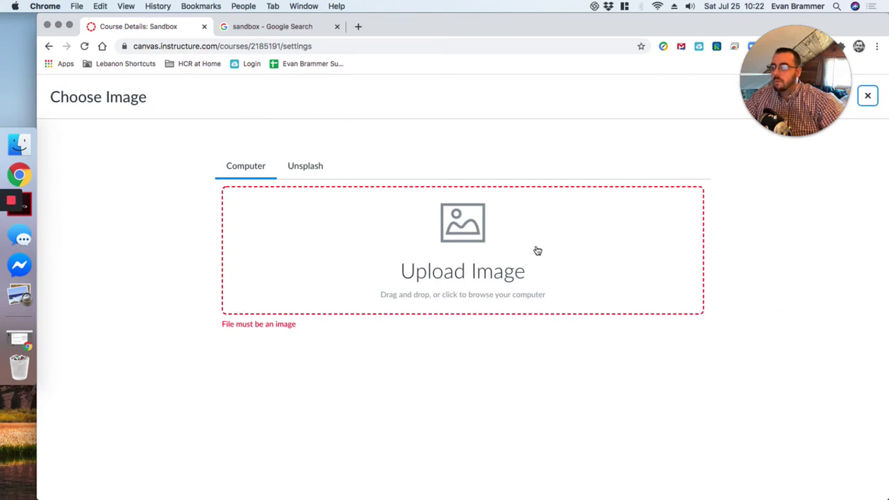
{"action": "left_click", "coordinate": [248, 43]}
{"action": "left_click", "coordinate": [251, 26]}
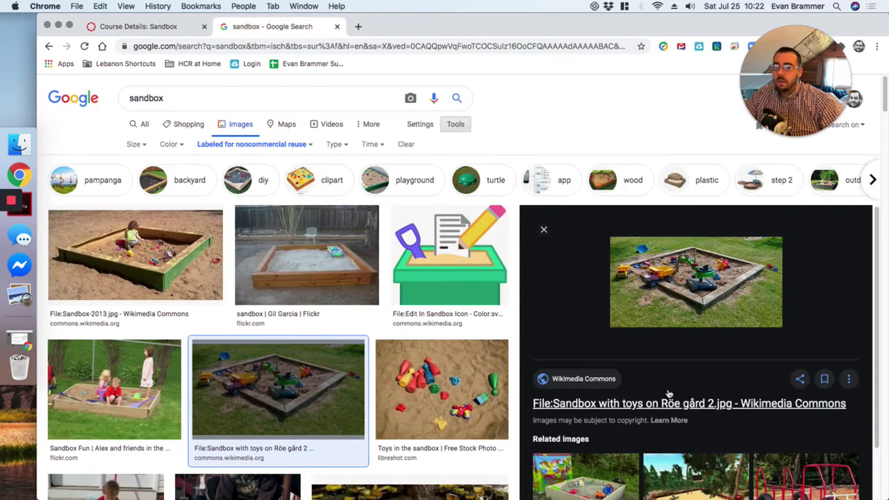
- Save the previewed sandbox photo as a JPEG named sandbox in the Canvas Tutorials folder and return to the Canvas Choose Image page
{"action": "right_click", "coordinate": [702, 288]}
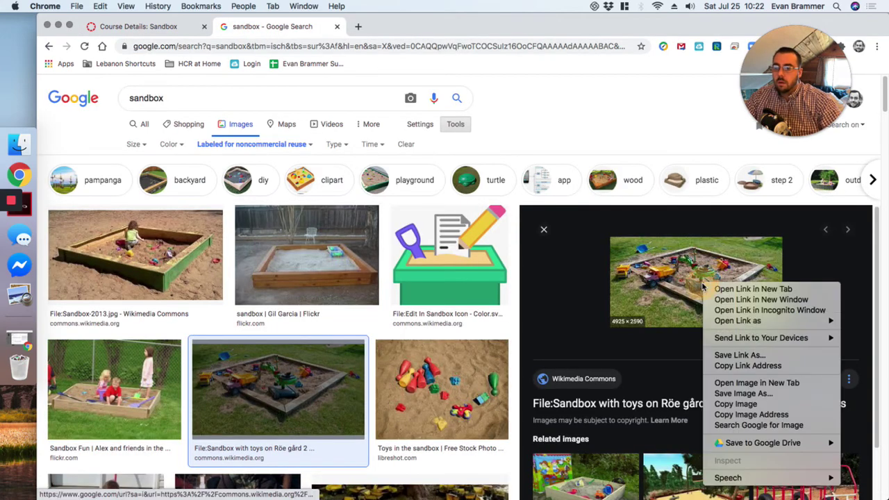
{"action": "left_click", "coordinate": [760, 392]}
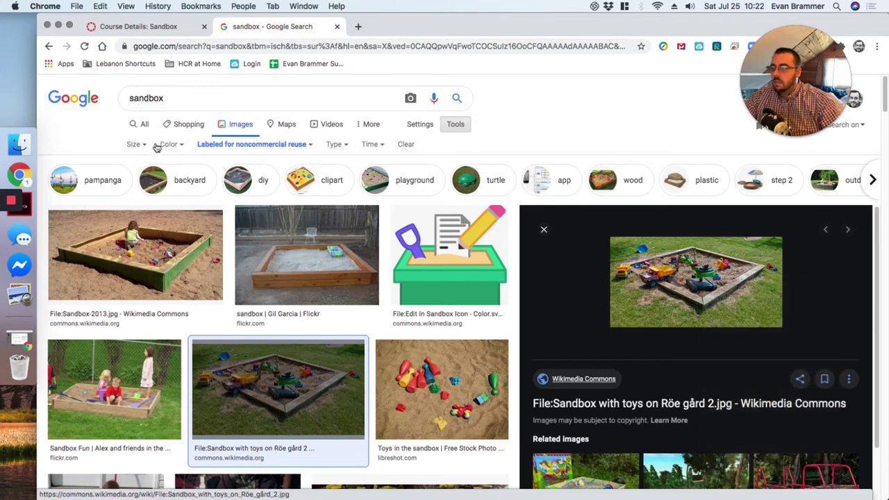
{"action": "left_click", "coordinate": [299, 228]}
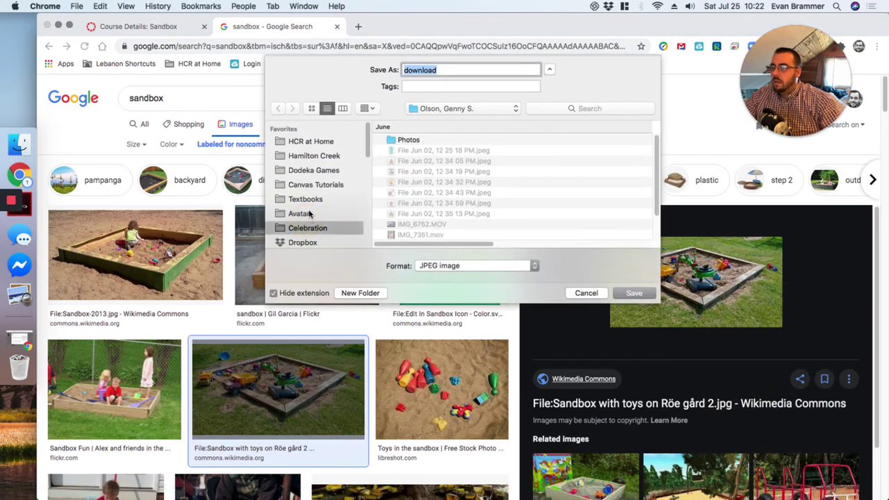
{"action": "left_click", "coordinate": [310, 215]}
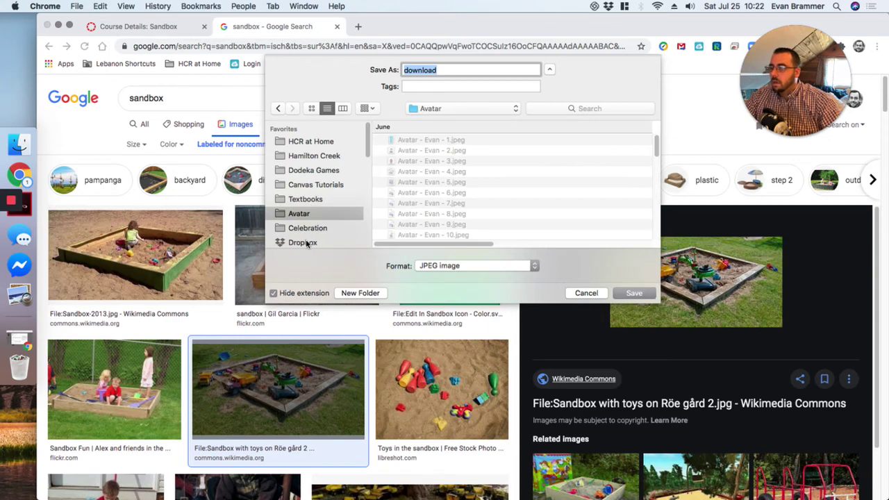
{"action": "left_click", "coordinate": [302, 186]}
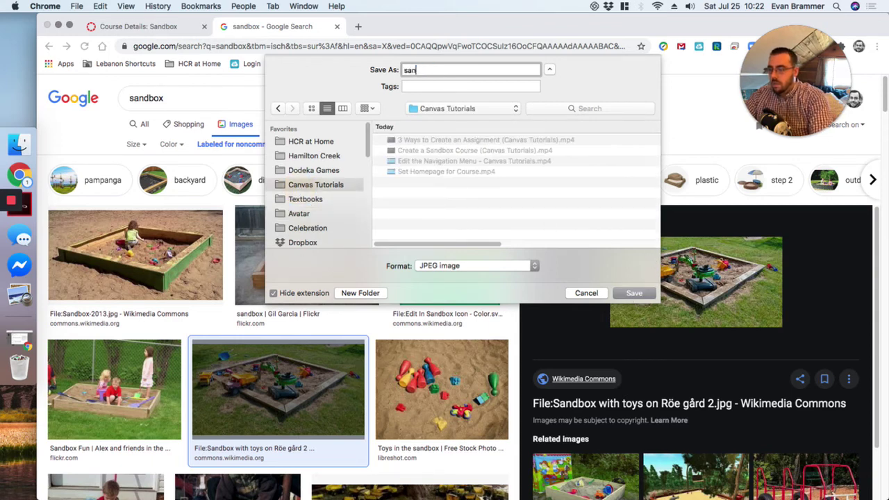
{"action": "type", "text": "sandbox"}
{"action": "key", "text": "Return"}
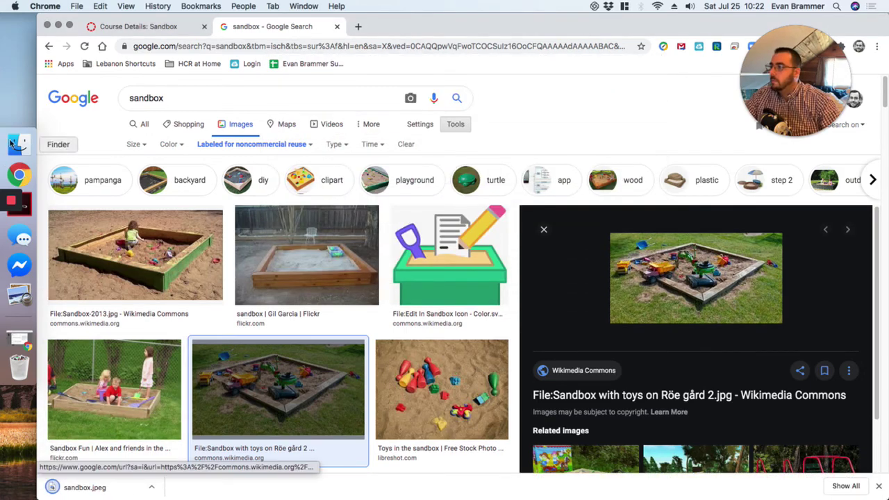
{"action": "left_click", "coordinate": [139, 26]}
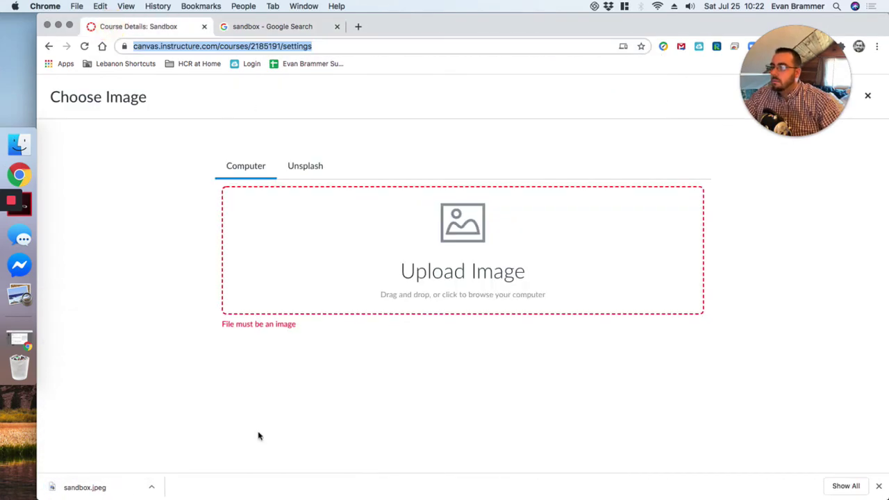
- Bring the saved sandbox.jpeg from its Finder folder into the Choose Image upload area to set the Sandbox course image
{"action": "left_click", "coordinate": [20, 145]}
{"action": "left_click_drag", "start_coordinate": [425, 83], "coordinate": [516, 256]}
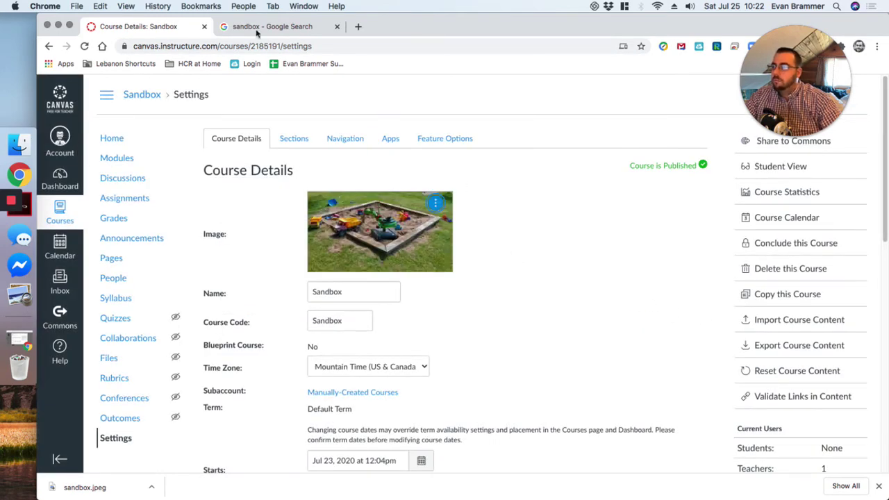
- Choose the course image again by browsing to sandbox.jpeg in the Canvas Tutorials folder, and save the updated course details
{"action": "left_click", "coordinate": [436, 207]}
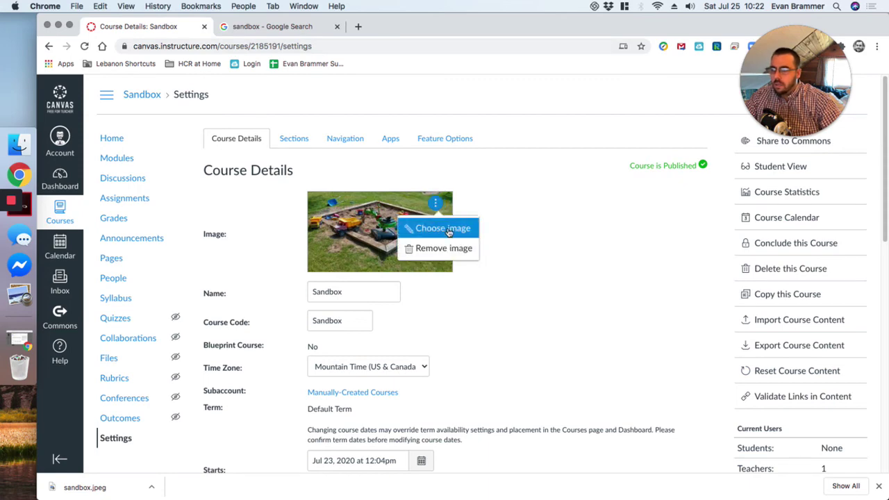
{"action": "left_click", "coordinate": [451, 229]}
{"action": "left_click", "coordinate": [431, 229]}
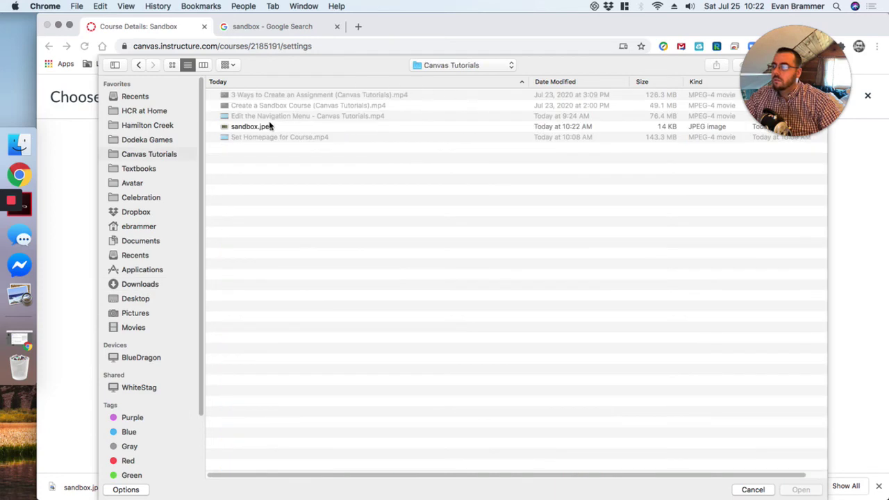
{"action": "left_click", "coordinate": [270, 126]}
{"action": "left_click", "coordinate": [801, 490]}
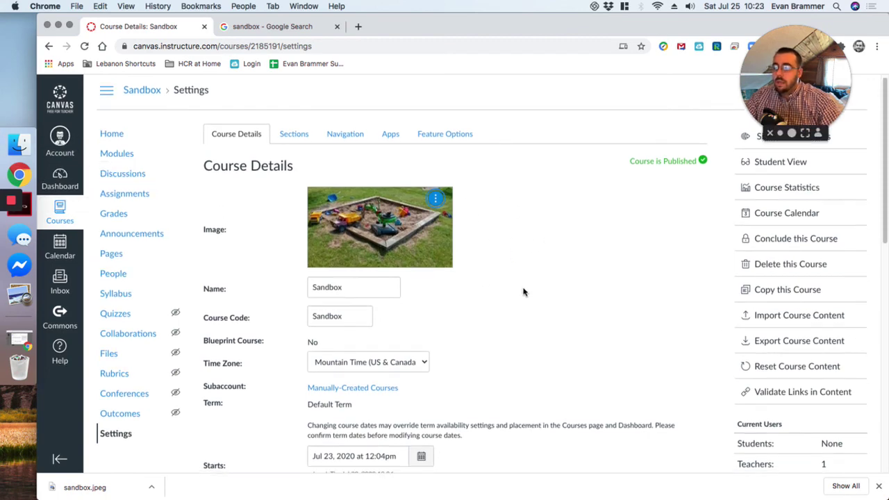
{"action": "scroll", "coordinate": [555, 291], "scroll_direction": "down", "scroll_amount": 15}
{"action": "left_click", "coordinate": [663, 427]}
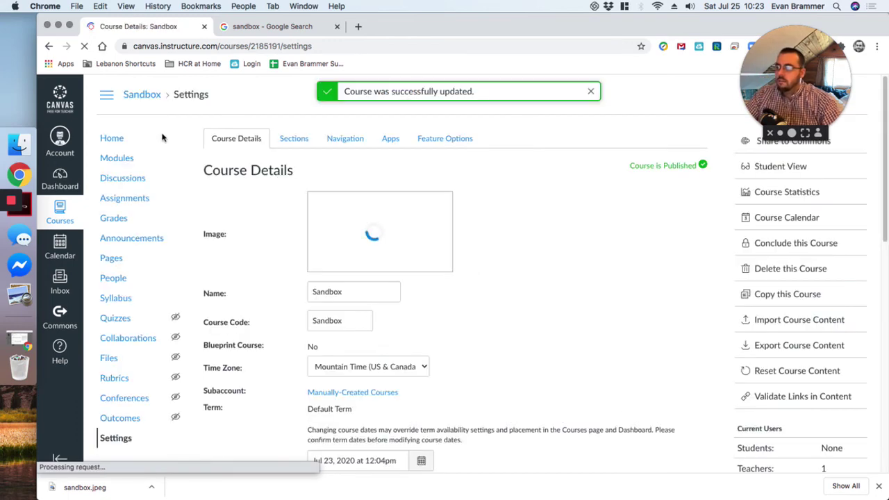
- Return to the Dashboard and move the Sandbox course card to the last position, after Science - Grade 8 (Q3)
{"action": "left_click", "coordinate": [56, 184]}
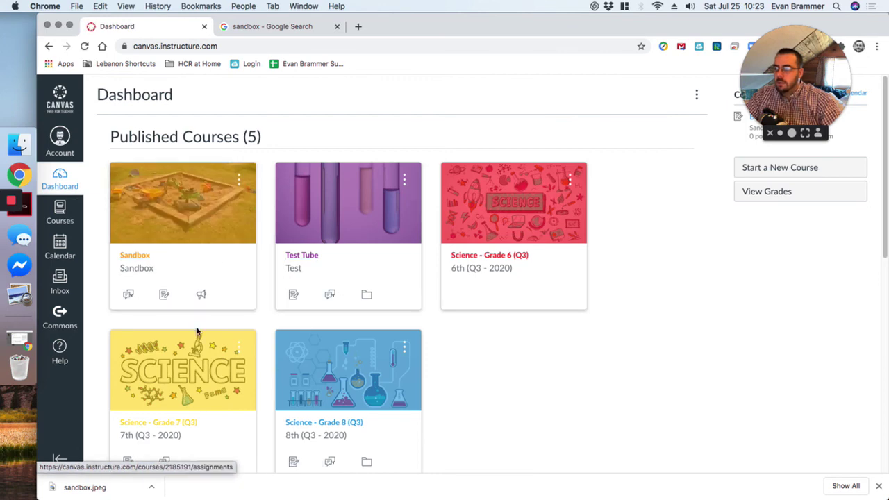
{"action": "left_click_drag", "start_coordinate": [188, 194], "coordinate": [411, 351]}
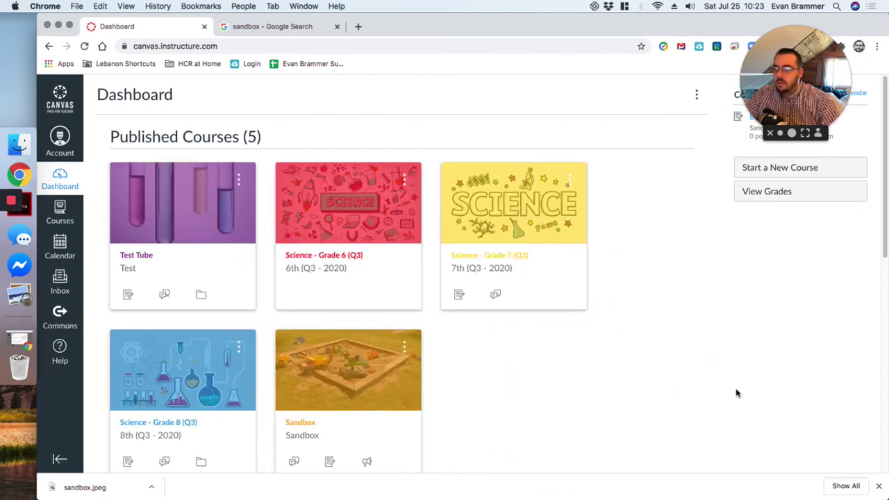